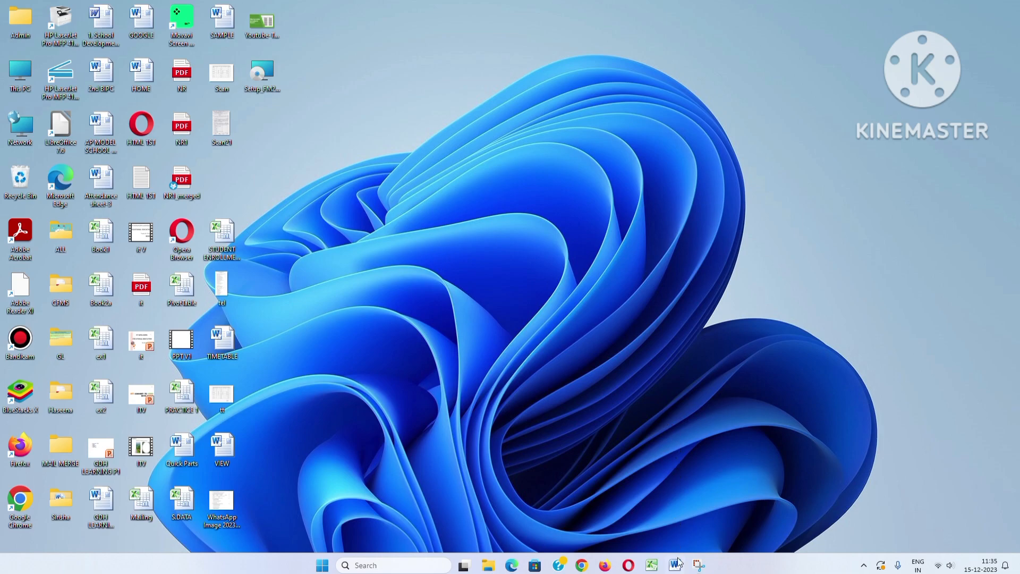
pyautogui.moveTo(551, 160); pyautogui.dragTo(439, 161)
pyautogui.moveTo(518, 198); pyautogui.dragTo(446, 197)
pyautogui.click(530, 243)
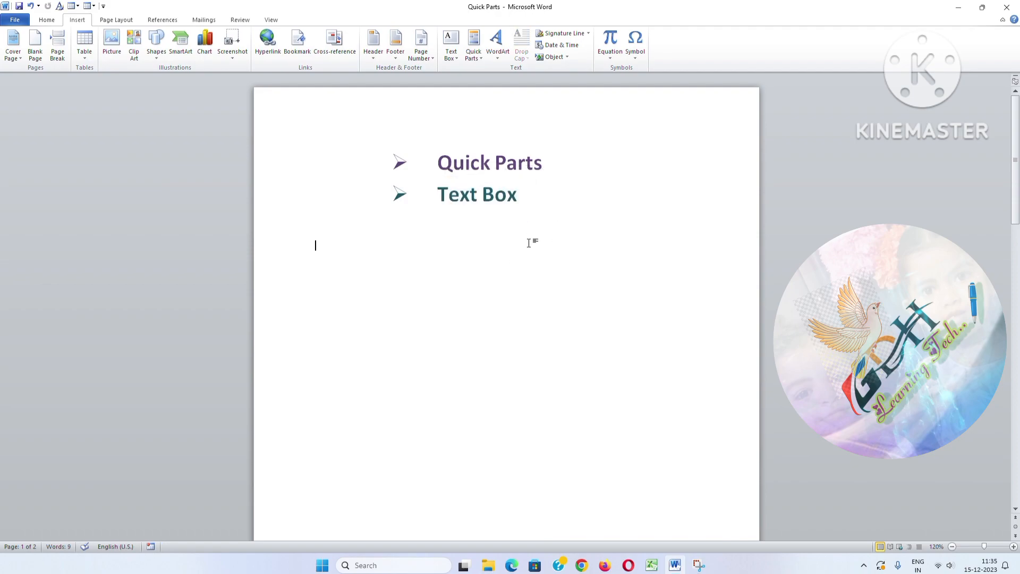
pyautogui.moveTo(547, 164); pyautogui.dragTo(445, 165)
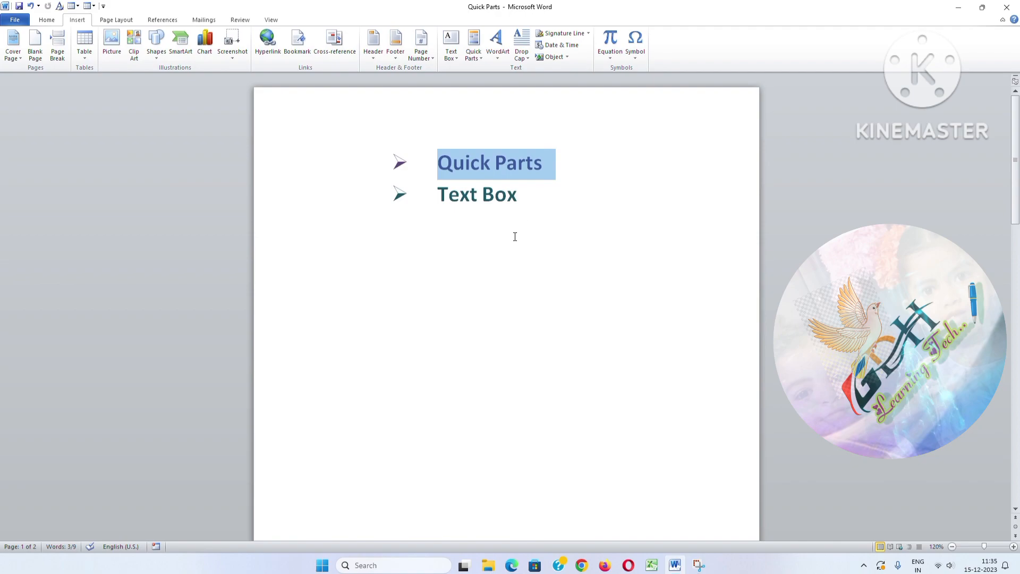
pyautogui.click(348, 349)
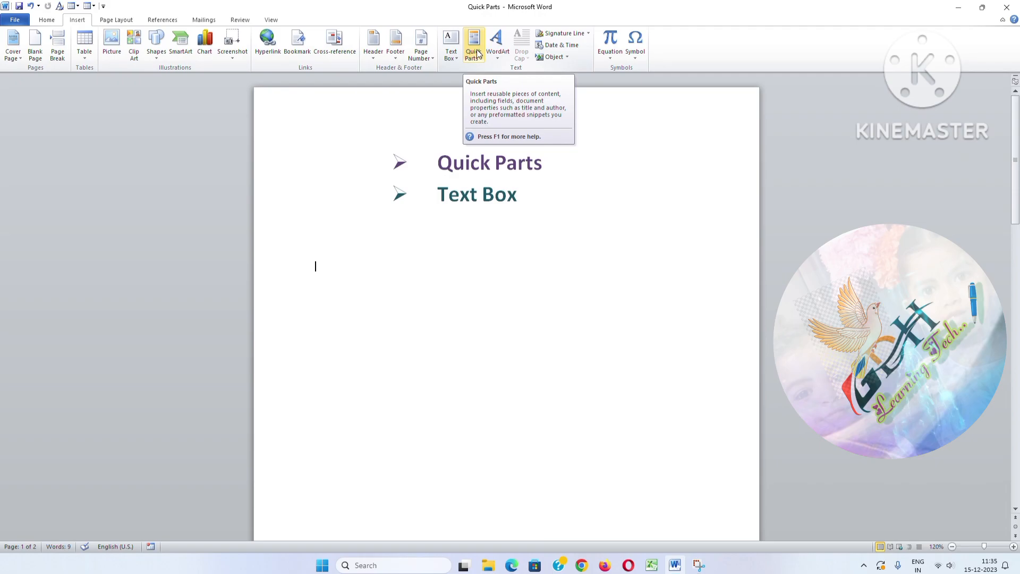
# Write READ ONLY MEMORY and INFORMATION TECHNOLOGY on two separate lines below the headings
pyautogui.click(410, 291)
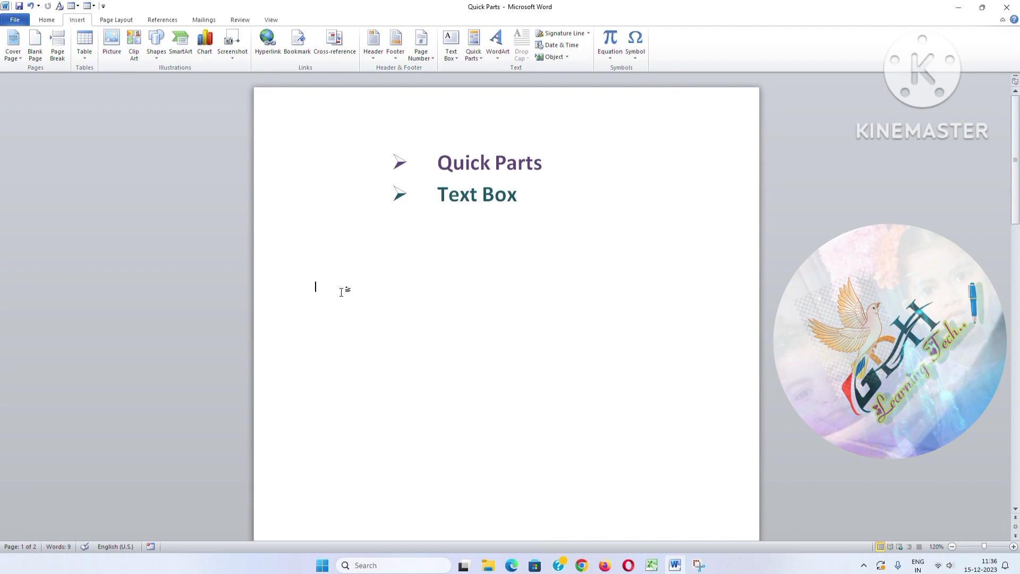
pyautogui.write('READ')
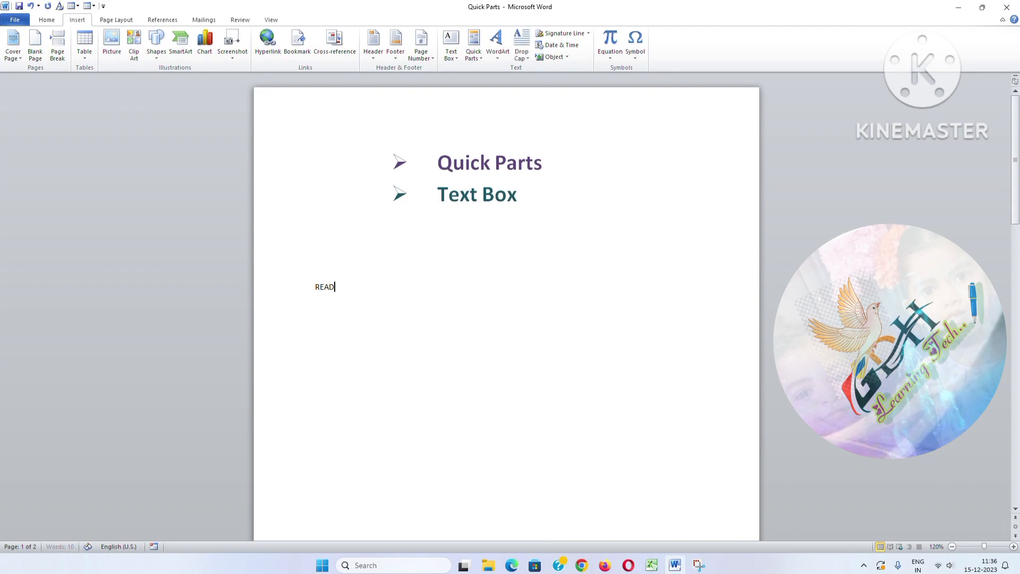
pyautogui.write(' ONLY MEMORY')
pyautogui.press('Return')
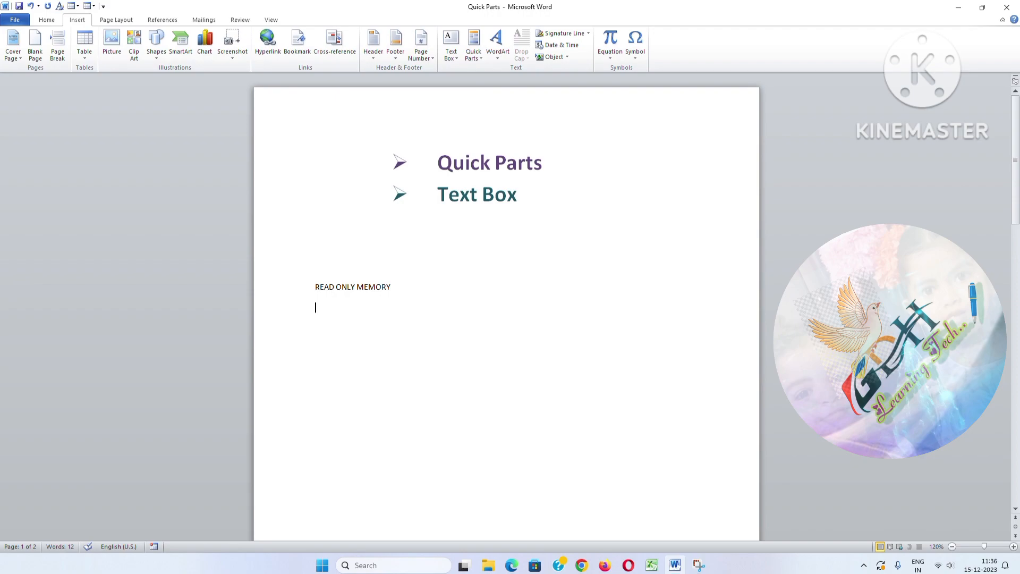
pyautogui.write('INFORMATION TECHNOLOGY')
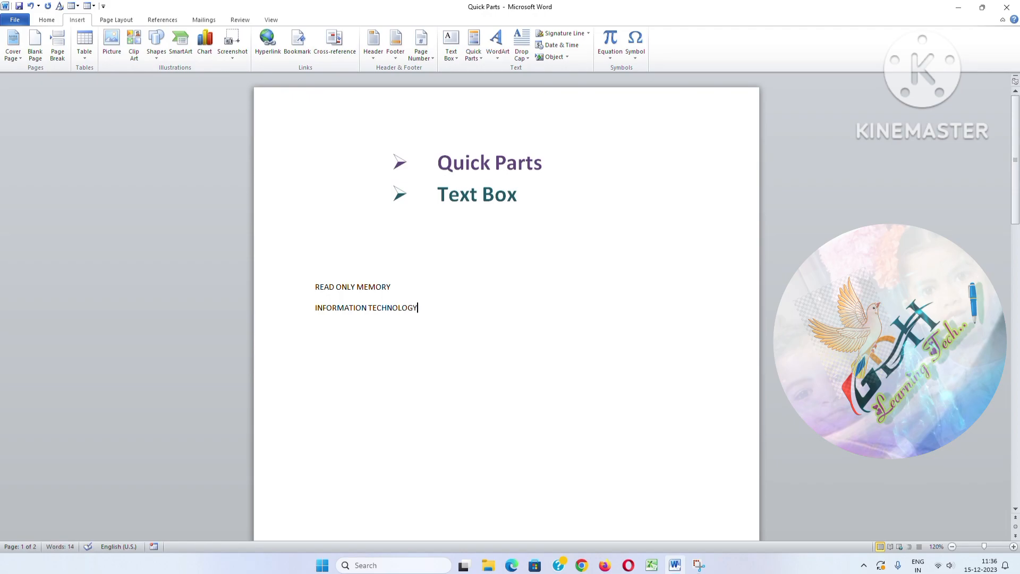
pyautogui.press('Return')
# Format the READ ONLY MEMORY line as bold, 12 pt, with a light red font colour
pyautogui.click(399, 287)
pyautogui.moveTo(399, 287); pyautogui.dragTo(316, 288)
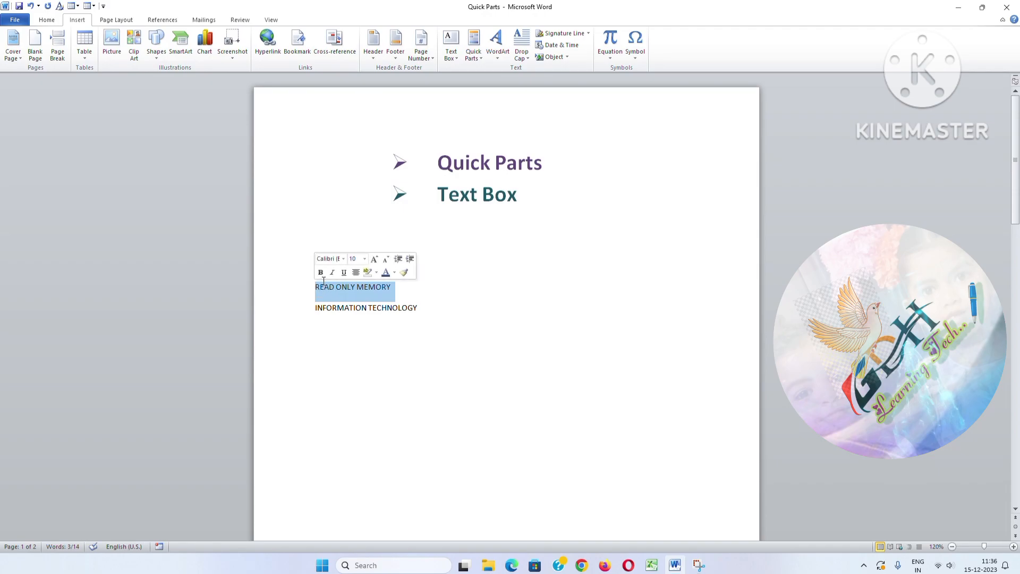
pyautogui.click(320, 273)
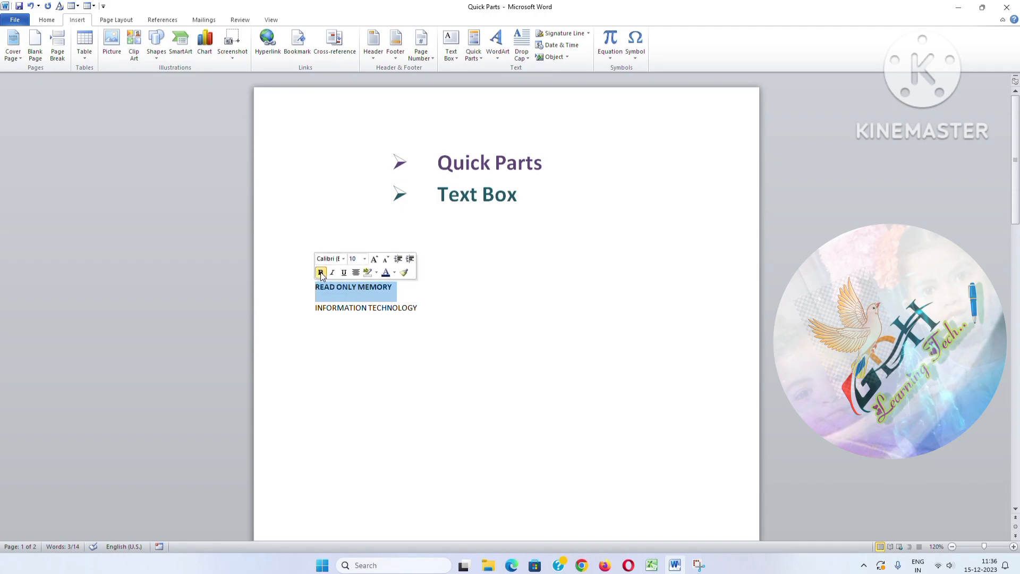
pyautogui.click(365, 258)
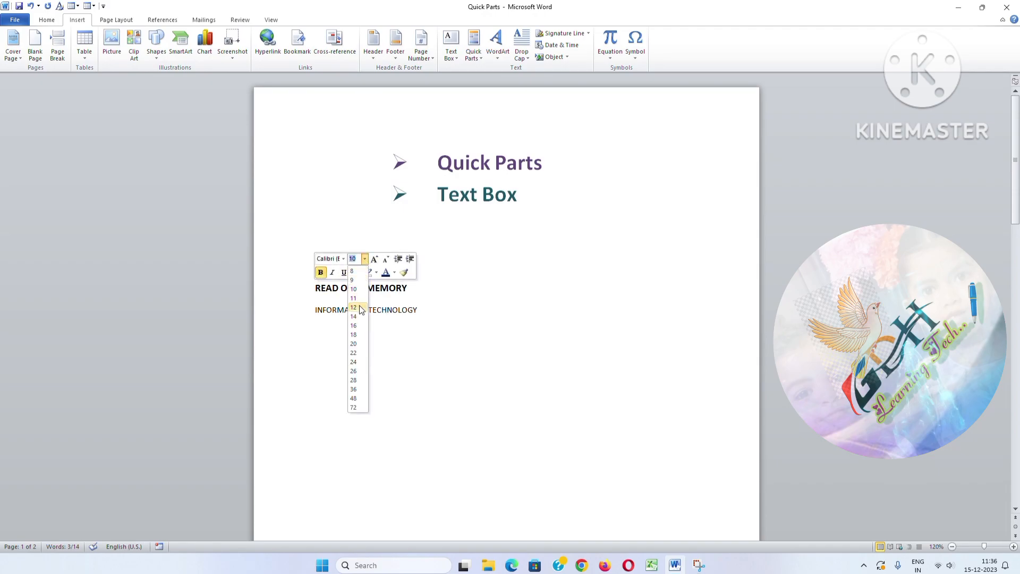
pyautogui.click(353, 307)
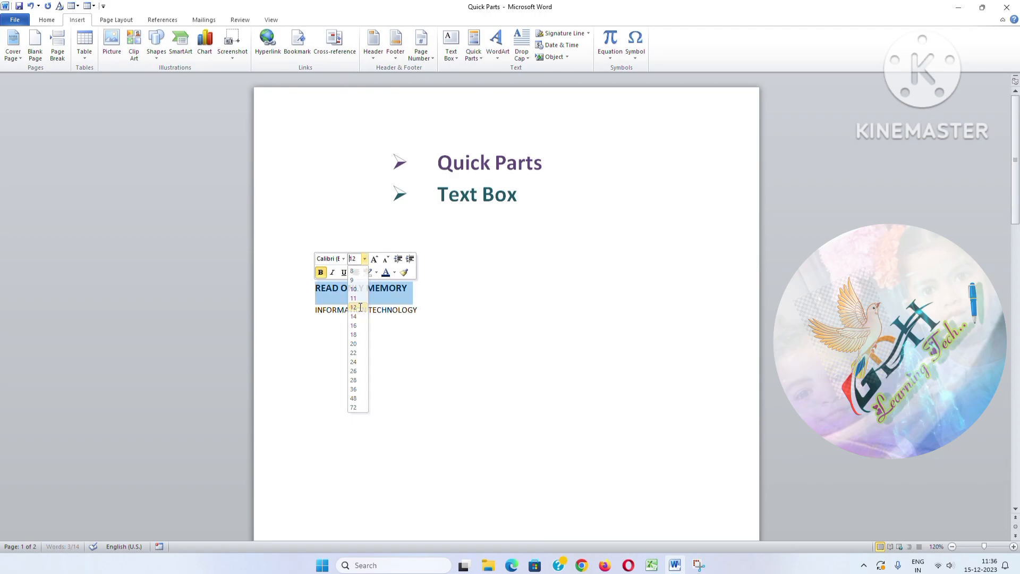
pyautogui.click(395, 273)
pyautogui.click(430, 323)
pyautogui.click(433, 302)
# Give the INFORMATION TECHNOLOGY line a dark aqua font colour and enlarge its font by one step
pyautogui.tripleClick(422, 308)
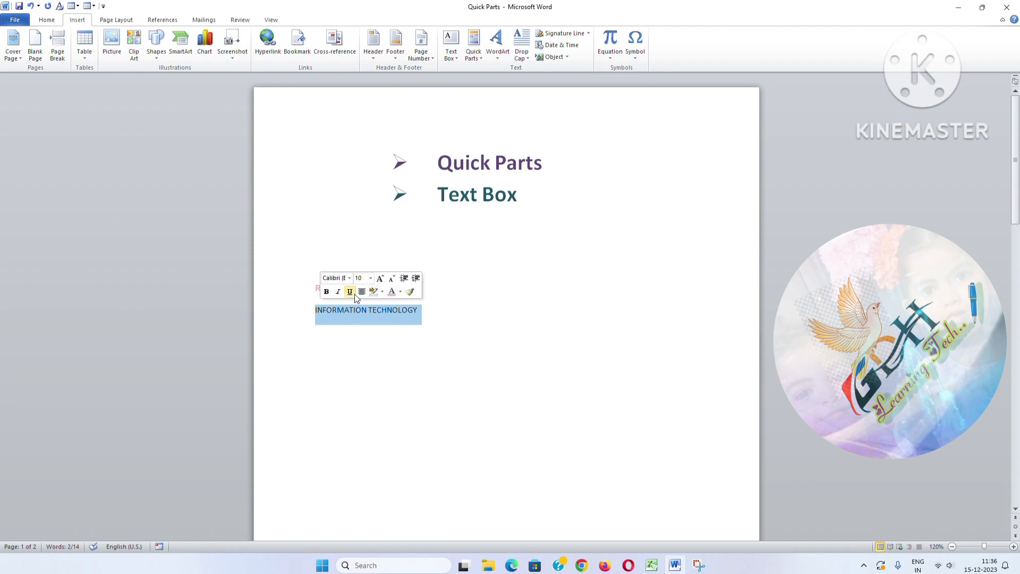
pyautogui.click(400, 292)
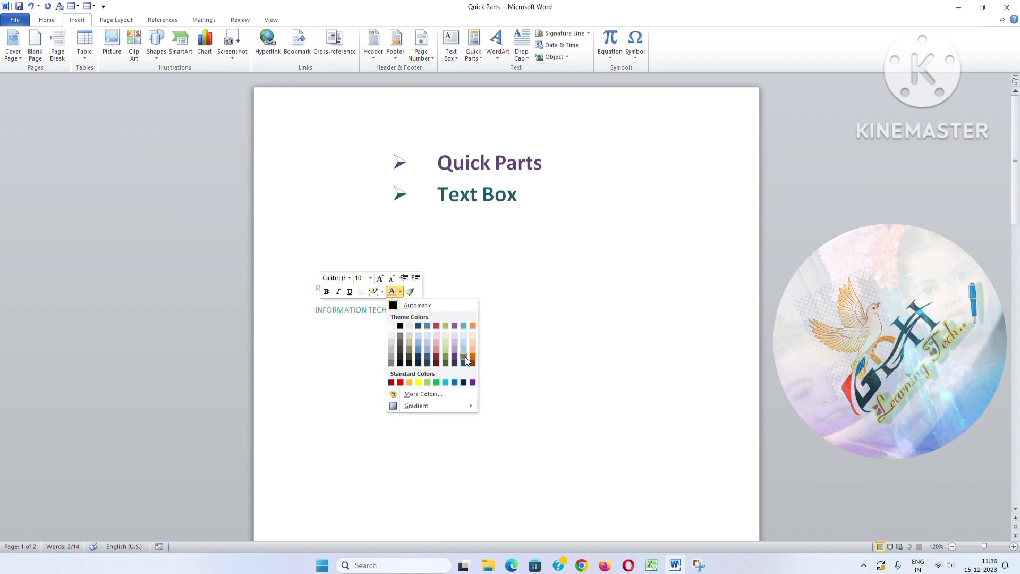
pyautogui.click(466, 365)
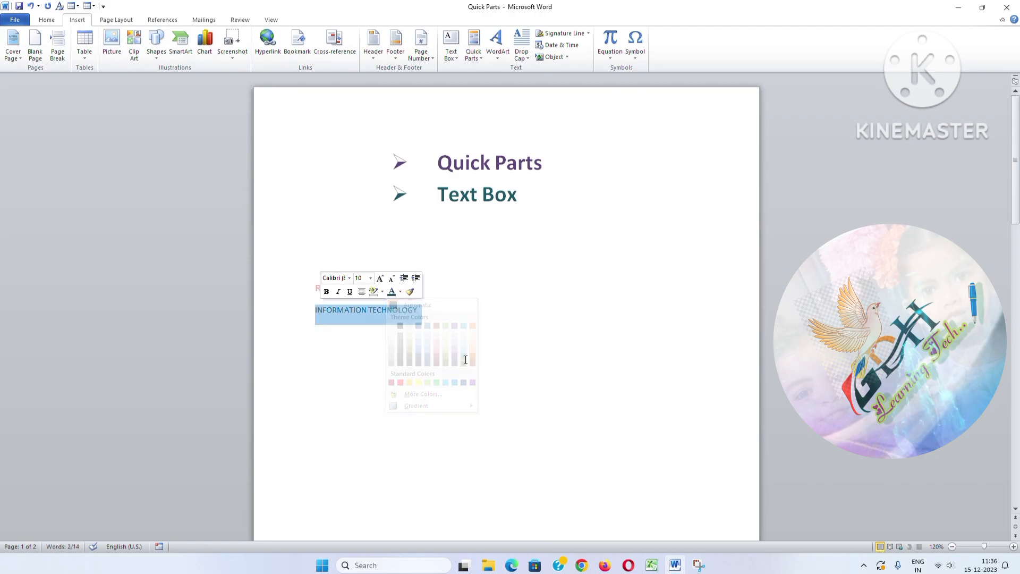
pyautogui.click(381, 282)
pyautogui.click(489, 333)
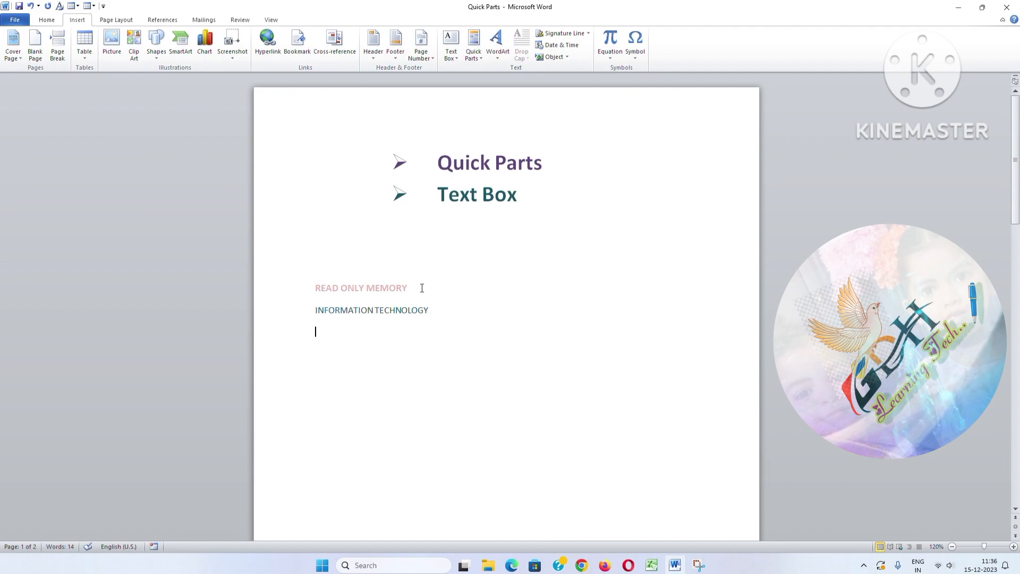
# Save the READ ONLY MEMORY line to the Quick Part Gallery under the name ROM
pyautogui.moveTo(422, 287); pyautogui.dragTo(338, 282)
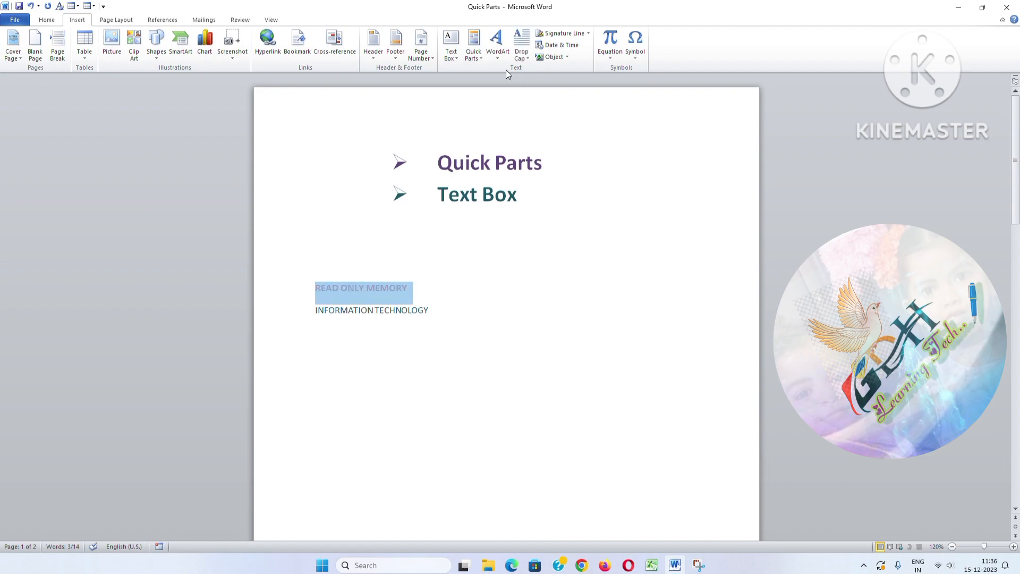
pyautogui.click(481, 57)
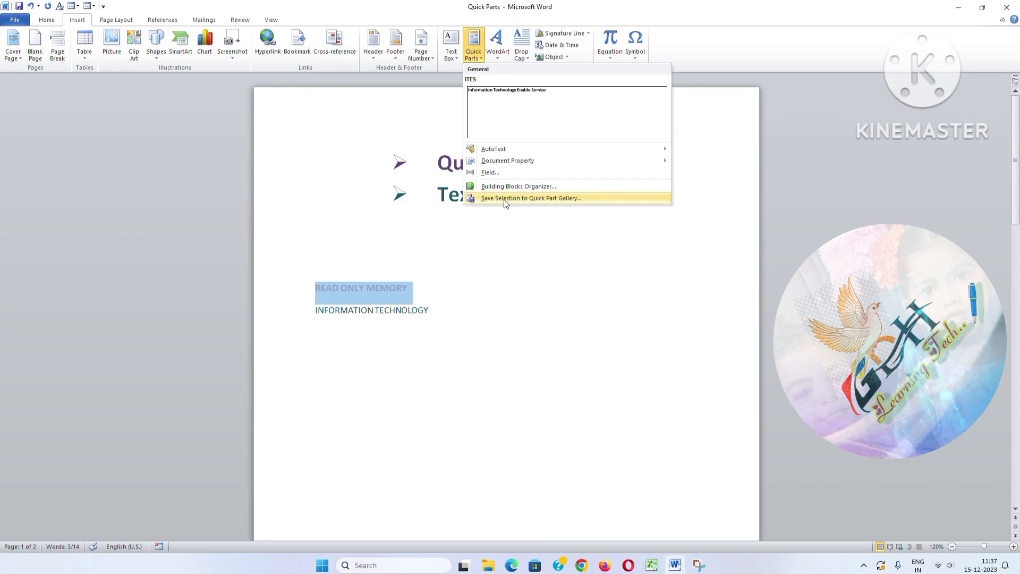
pyautogui.click(565, 197)
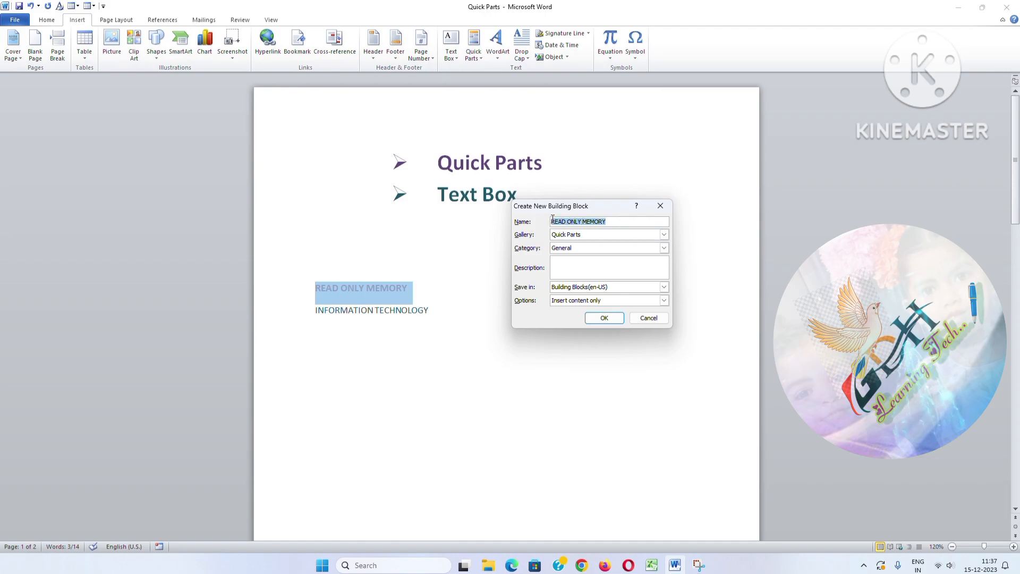
pyautogui.write('RON')
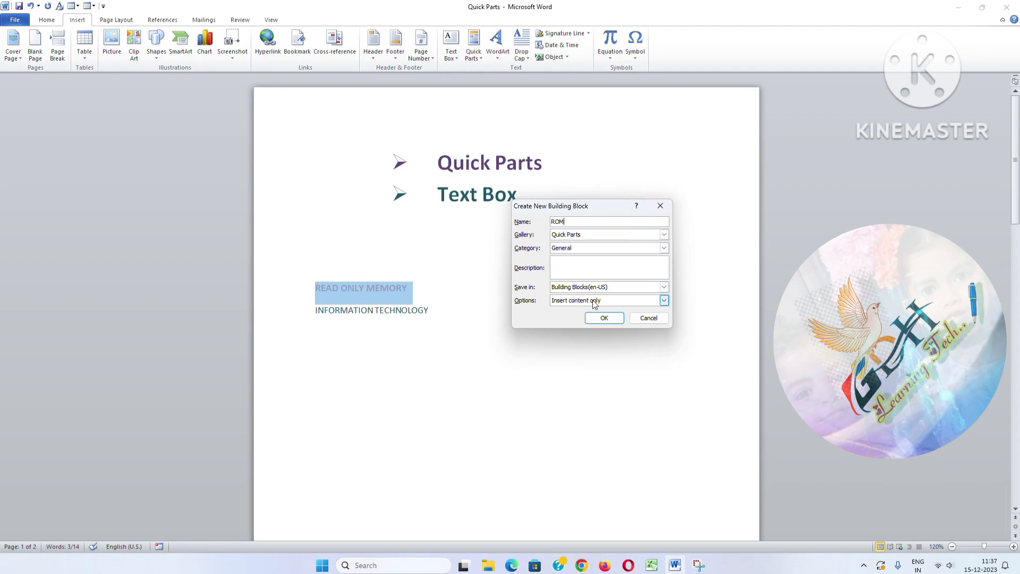
pyautogui.click(604, 317)
pyautogui.click(486, 356)
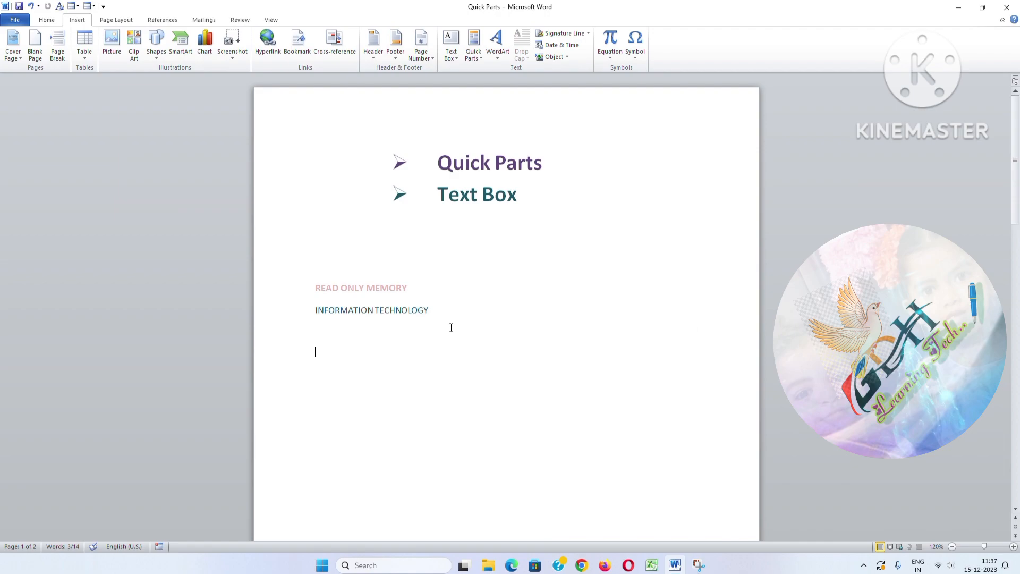
# Save the INFORMATION TECHNOLOGY line to the Quick Part Gallery under the name IT
pyautogui.moveTo(434, 313); pyautogui.dragTo(325, 314)
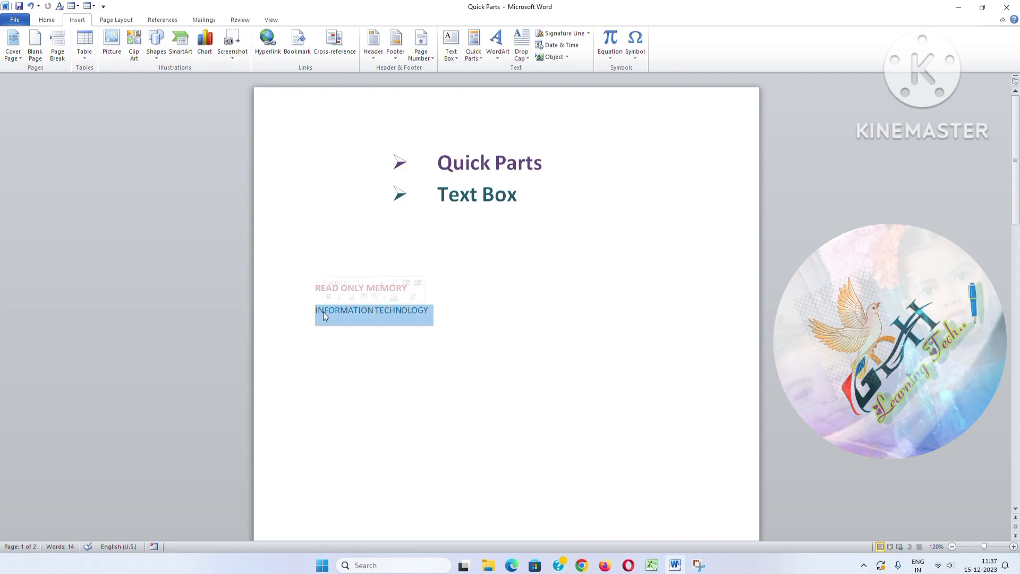
pyautogui.click(473, 48)
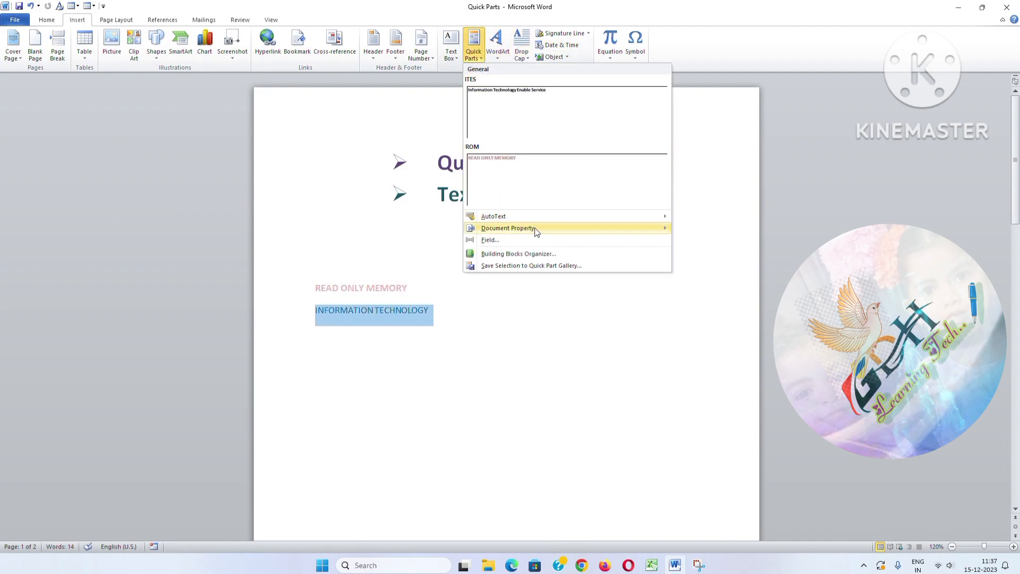
pyautogui.click(534, 265)
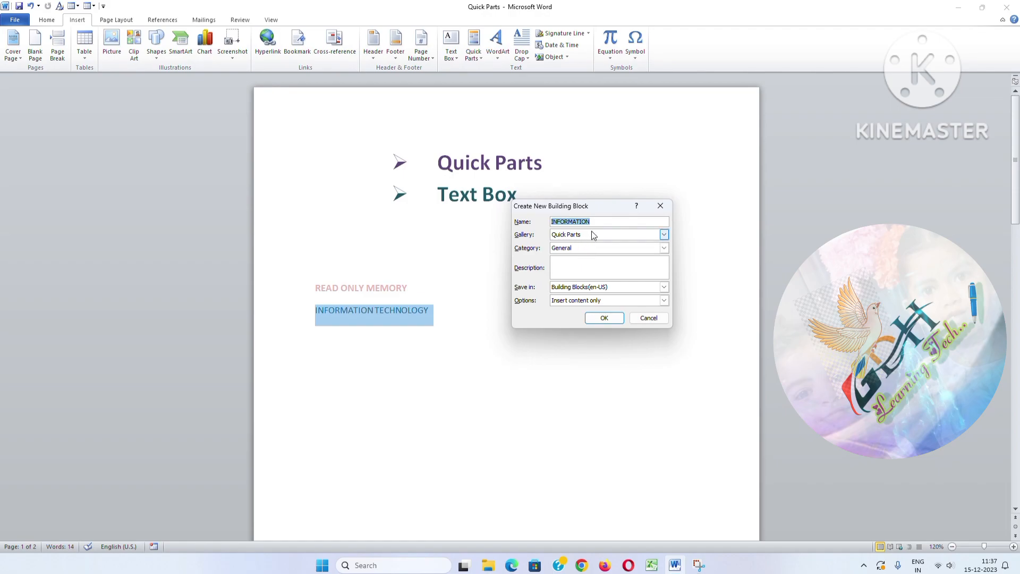
pyautogui.write('IT')
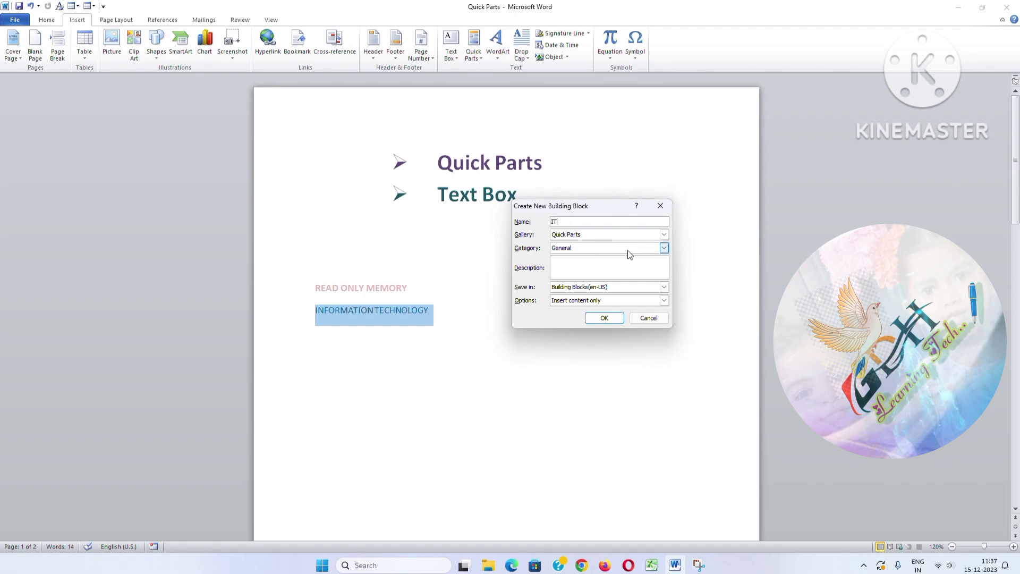
pyautogui.click(604, 318)
pyautogui.click(525, 355)
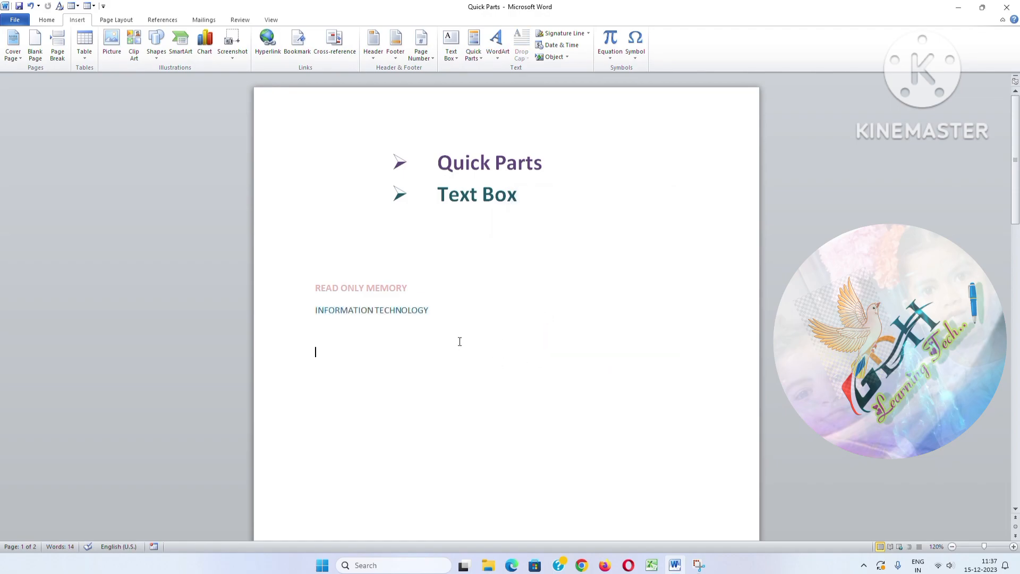
# Delete both formatted lines and, below the headings, expand the quick part name IT into its saved text
pyautogui.moveTo(451, 325); pyautogui.dragTo(323, 281)
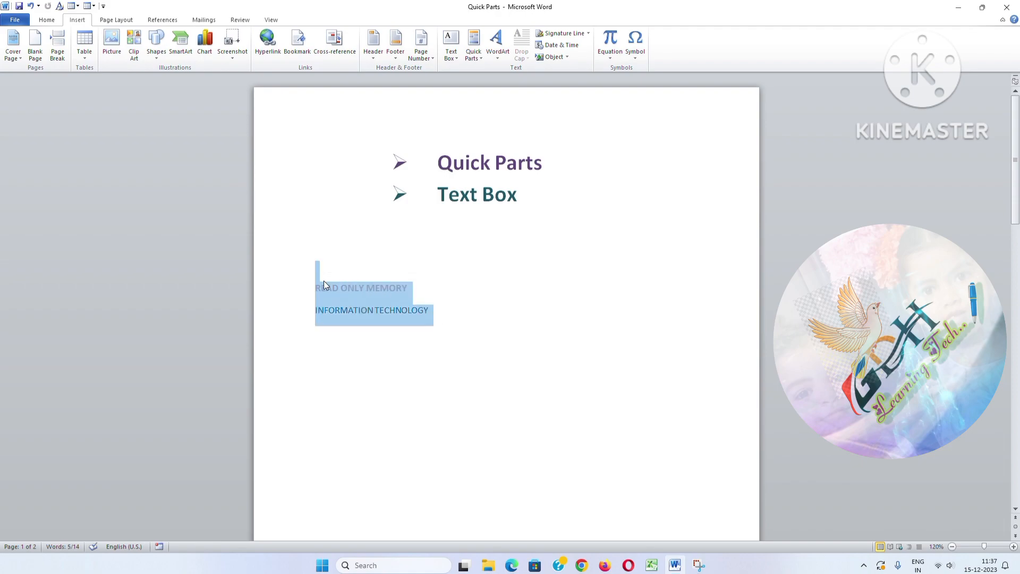
pyautogui.press('Delete')
pyautogui.scroll(-2, 402, 346)
pyautogui.click(387, 329)
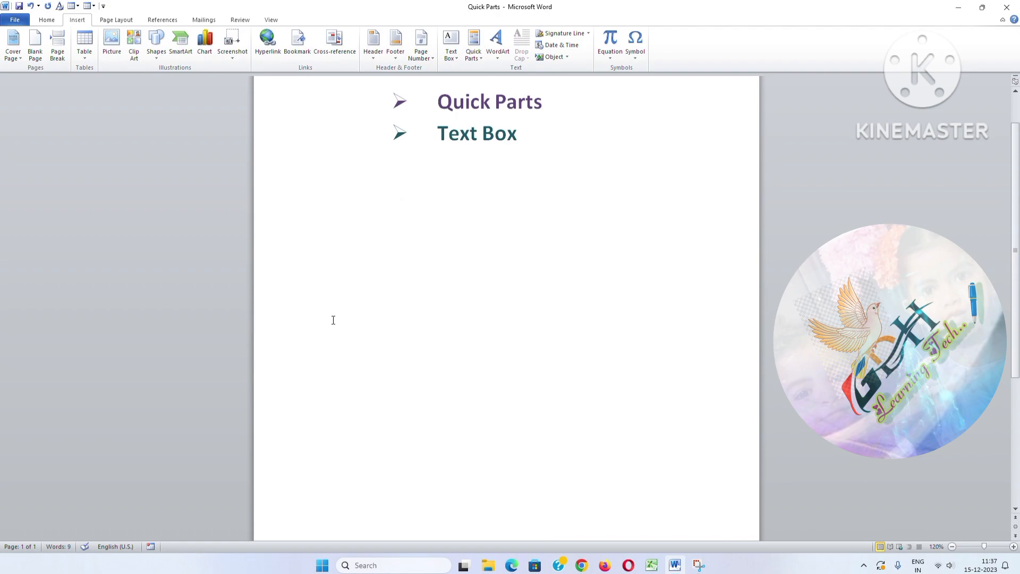
pyautogui.write('IT')
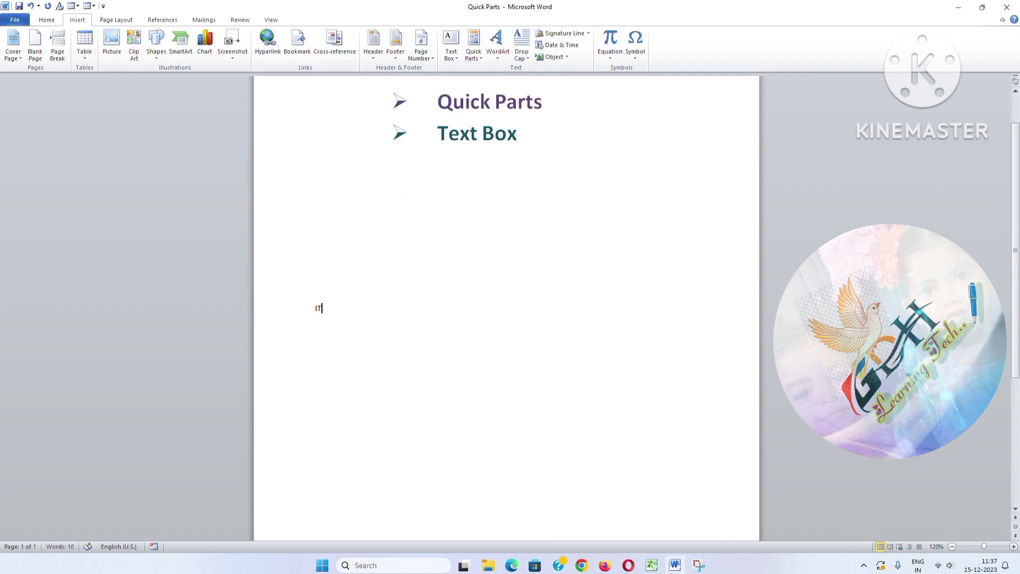
pyautogui.press('F3')
pyautogui.press('Return')
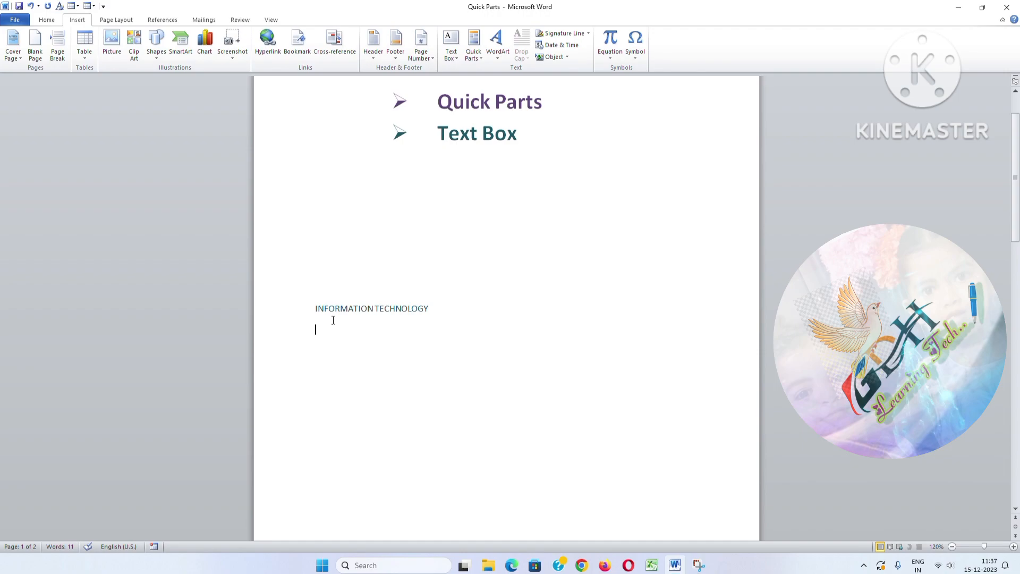
# Expand the quick part name ROM into its saved text on the line below INFORMATION TECHNOLOGY
pyautogui.write('ROM')
pyautogui.press('F3')
pyautogui.moveTo(408, 331); pyautogui.dragTo(320, 297)
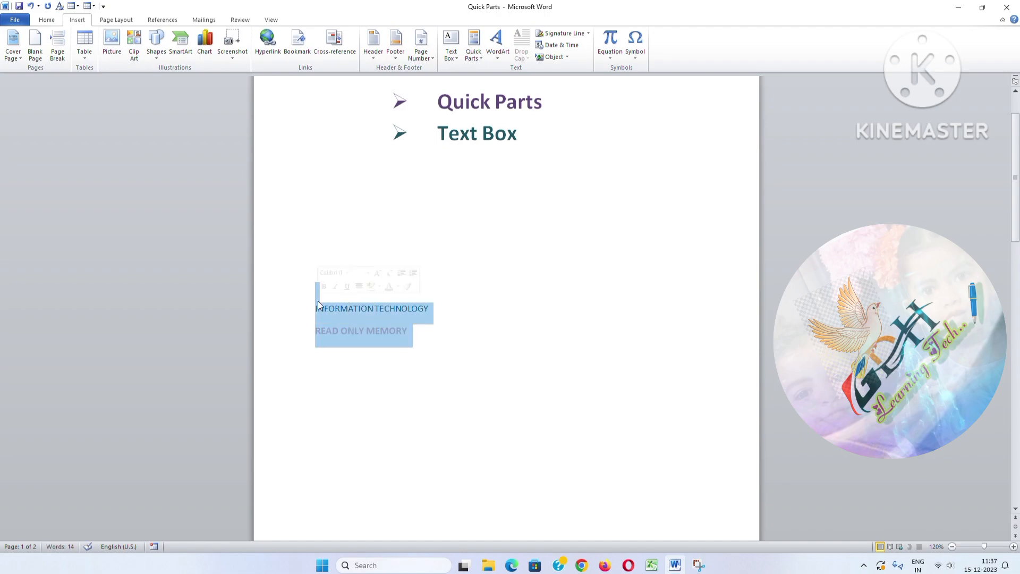
pyautogui.click(431, 342)
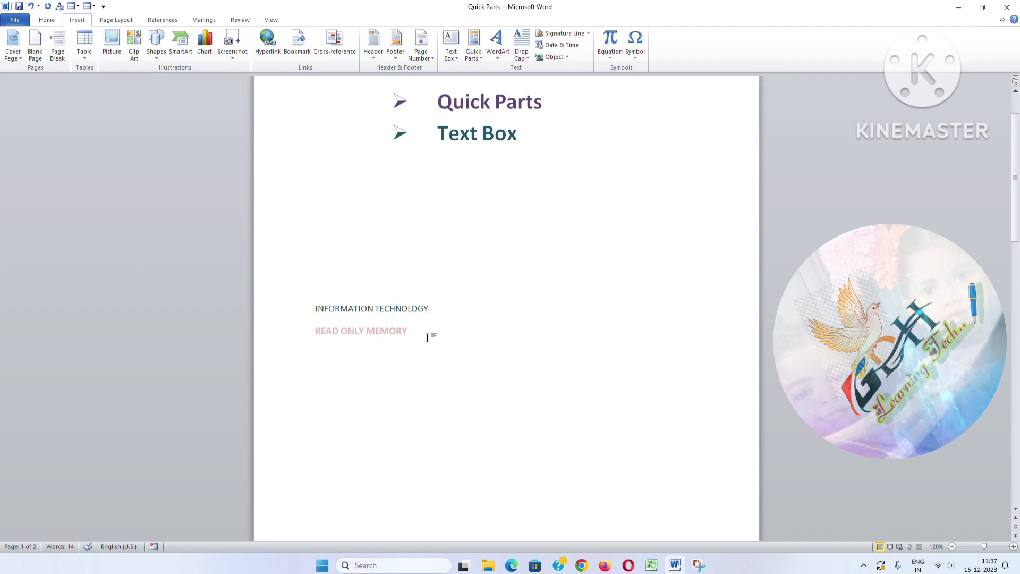
# Insert the ROM entry from the Quick Parts gallery after a blank line, followed by a new line
pyautogui.press('Return')
pyautogui.press('Return')
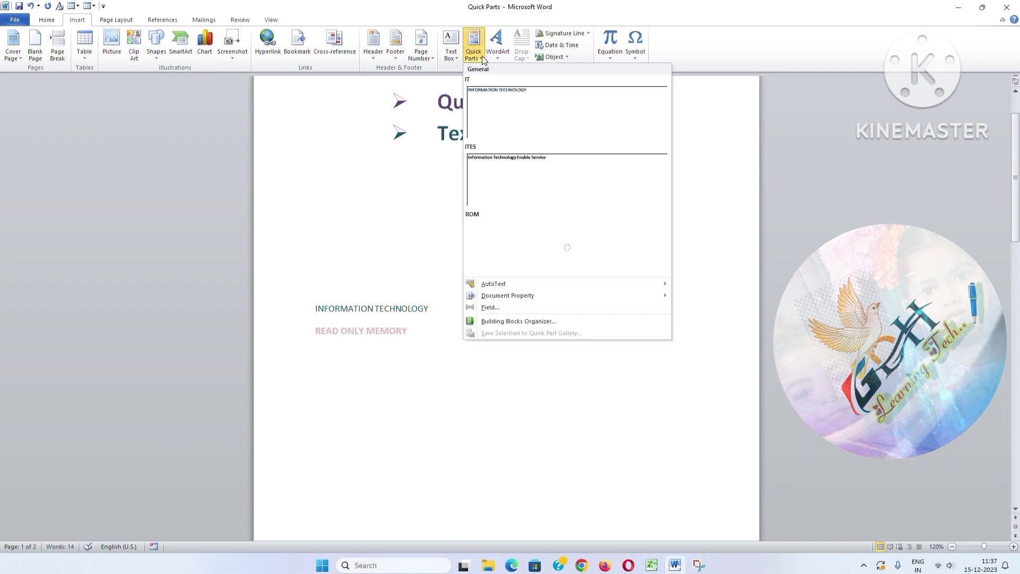
pyautogui.click(473, 55)
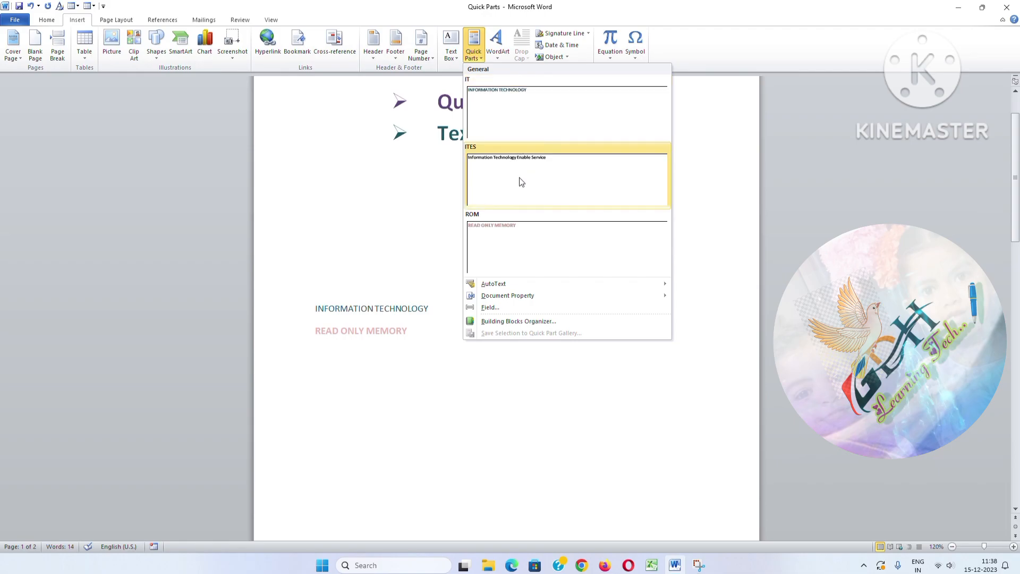
pyautogui.click(531, 251)
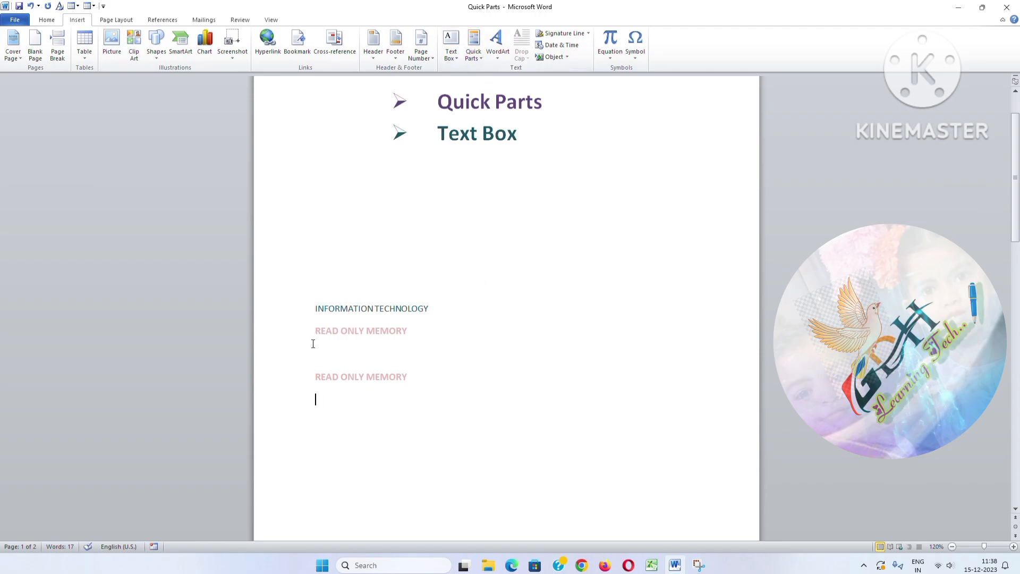
pyautogui.press('Return')
# Draw a rounded rectangle about 6.65 cm wide and 0.86 cm high below the last READ ONLY MEMORY line and enter GDH Learning inside
pyautogui.click(155, 56)
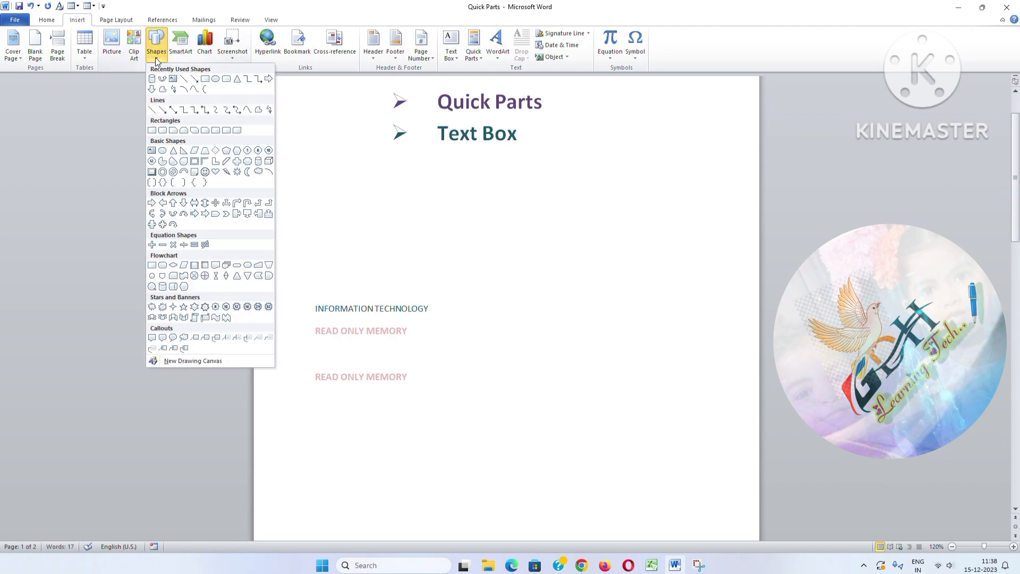
pyautogui.click(227, 78)
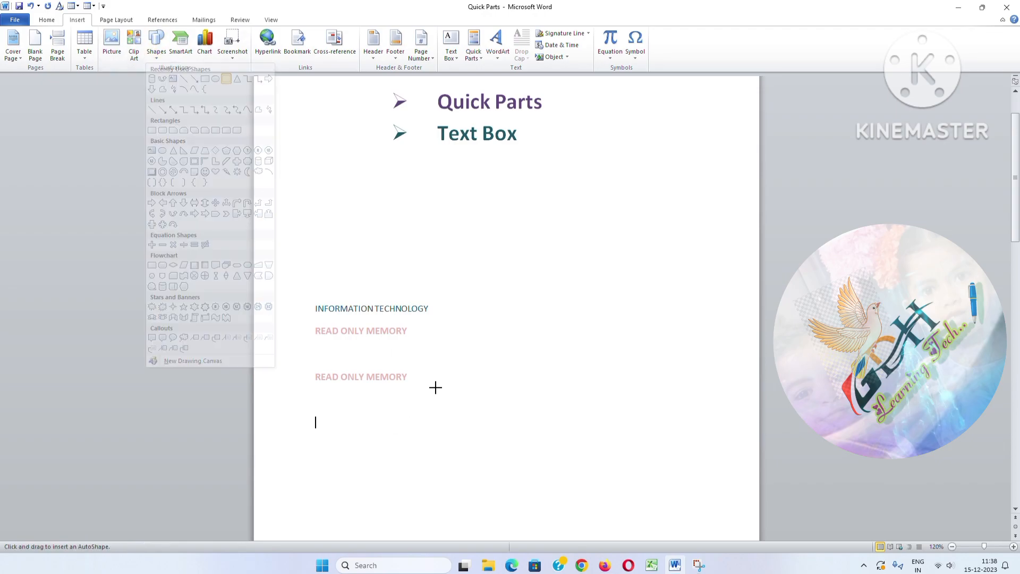
pyautogui.moveTo(369, 409)
pyautogui.mouseDown()
pyautogui.moveTo(512, 434)
pyautogui.moveTo(533, 421)
pyautogui.moveTo(530, 430)
pyautogui.mouseUp()
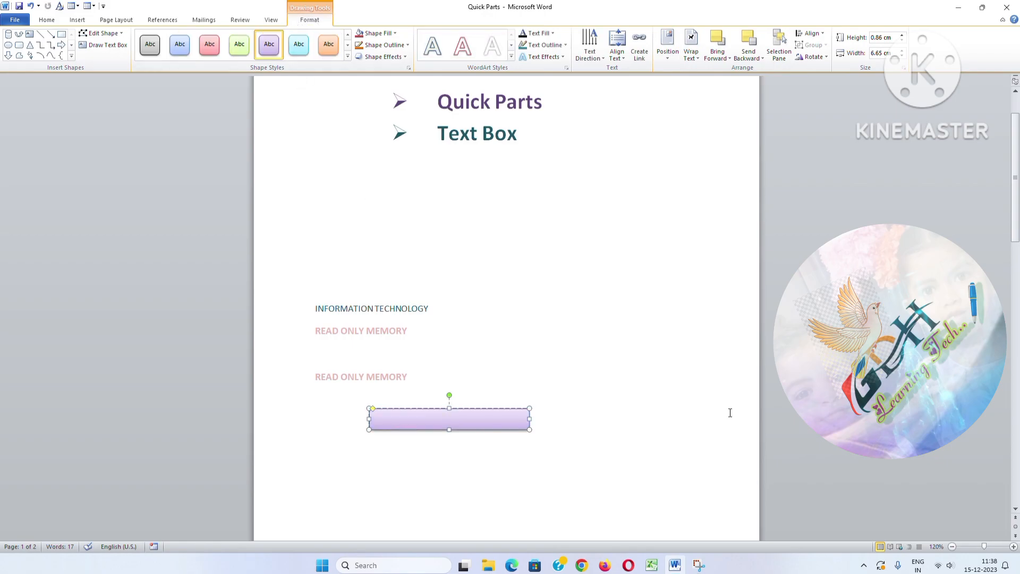
pyautogui.write('GDH Learning')
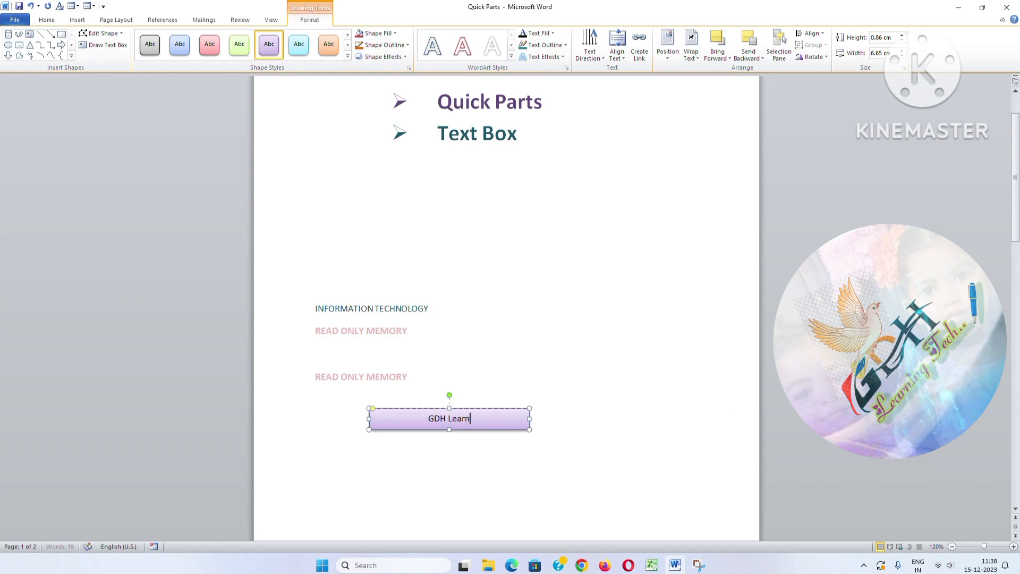
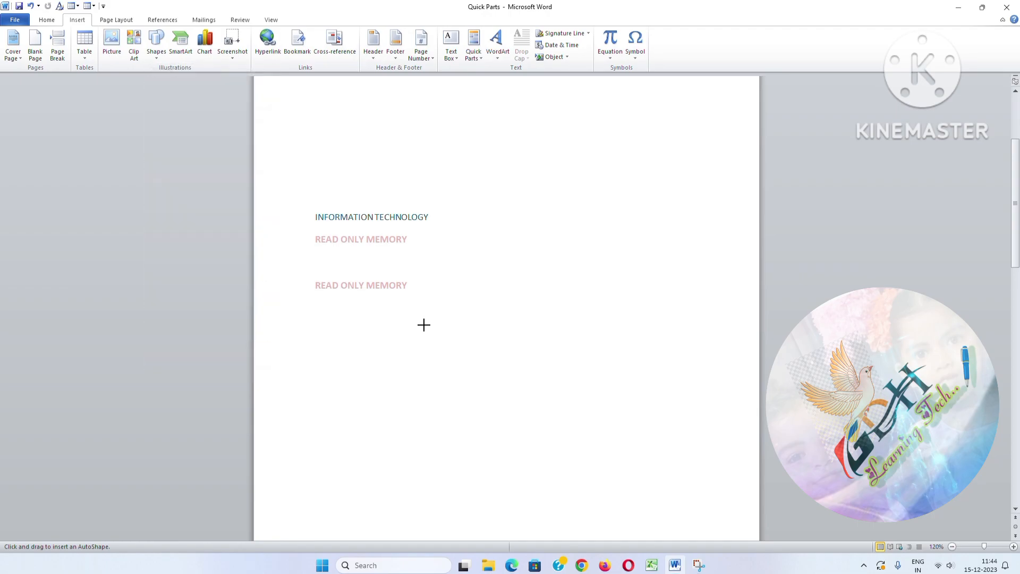
# Draw a cylinder about 3.2 cm wide and 4.66 cm high beside the READ ONLY MEMORY lines and apply the green Subtle Effect style
pyautogui.moveTo(465, 253)
pyautogui.mouseDown()
pyautogui.moveTo(510, 360)
pyautogui.moveTo(542, 366)
pyautogui.mouseUp()
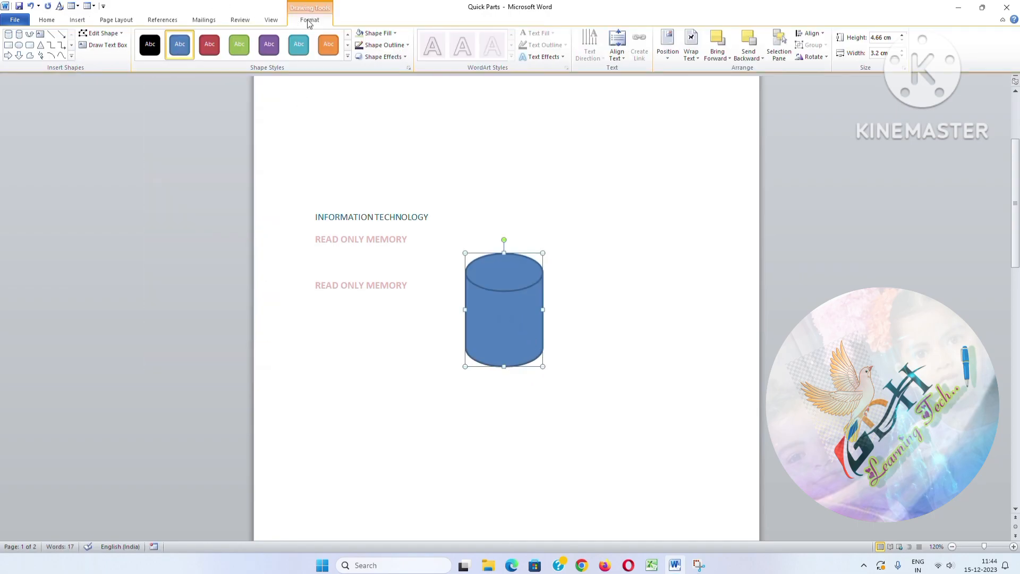
pyautogui.click(347, 56)
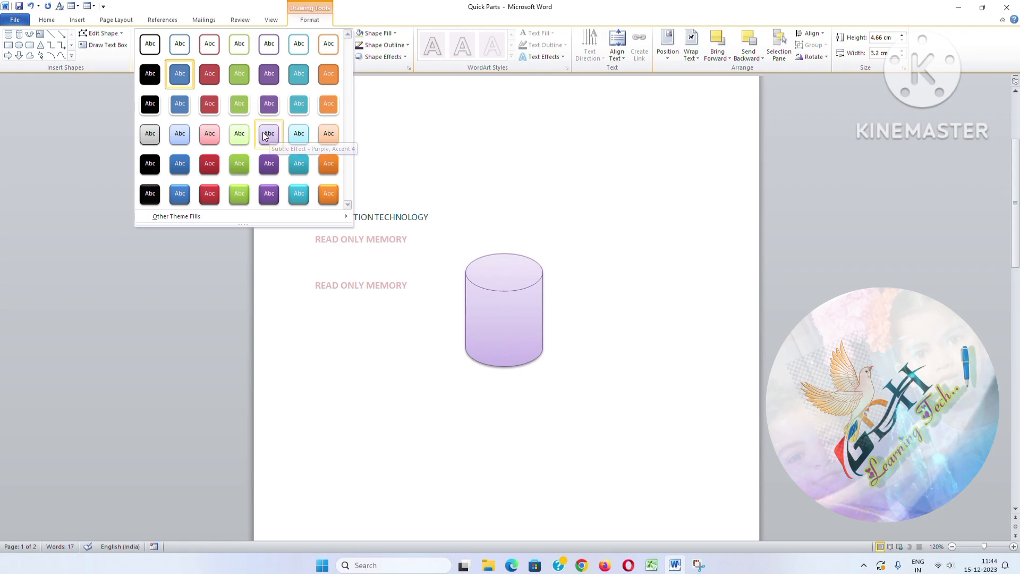
pyautogui.click(240, 133)
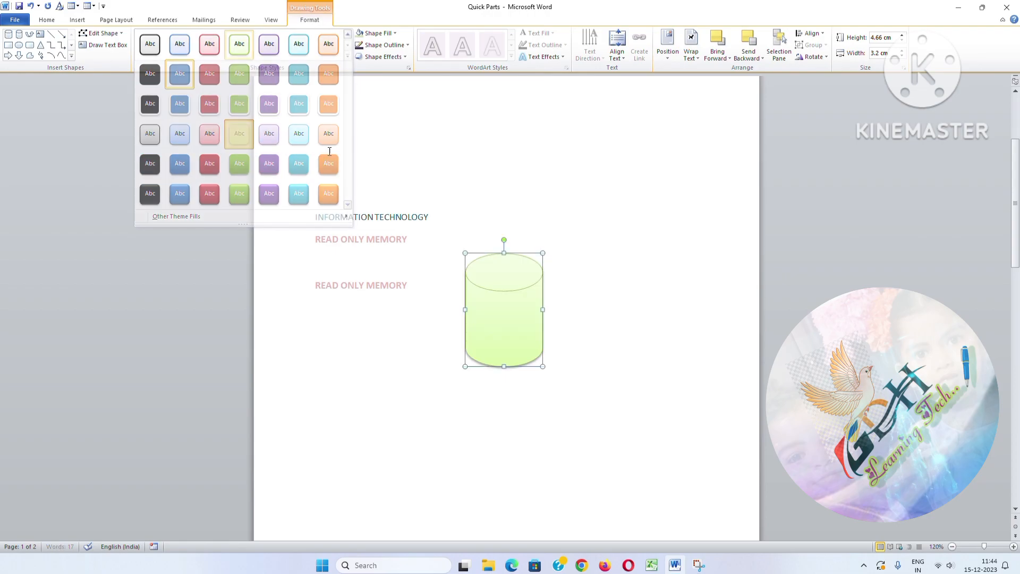
# Add the text DATA BASE MANAGEMENT SYSTEM inside the cylinder, with a space before MANAGEMENT
pyautogui.rightClick(497, 320)
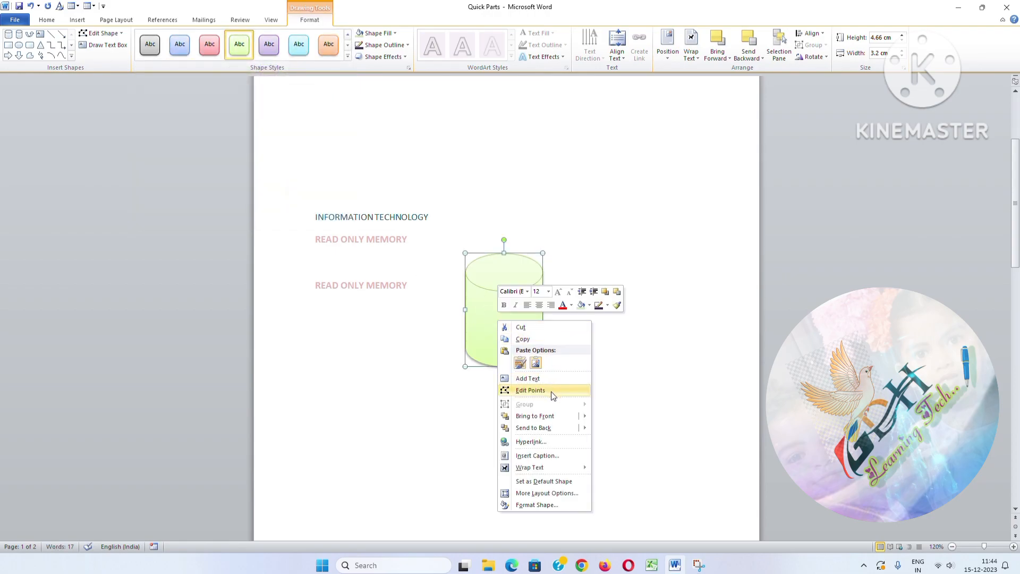
pyautogui.click(543, 378)
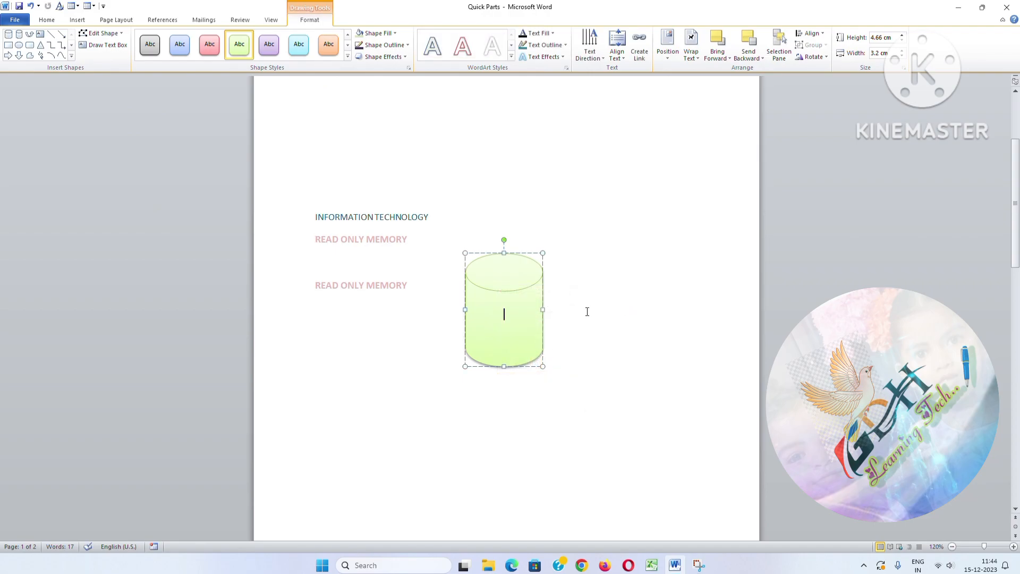
pyautogui.write('d')
pyautogui.write('DATA BA')
pyautogui.write('SE')
pyautogui.write('MANAGEM')
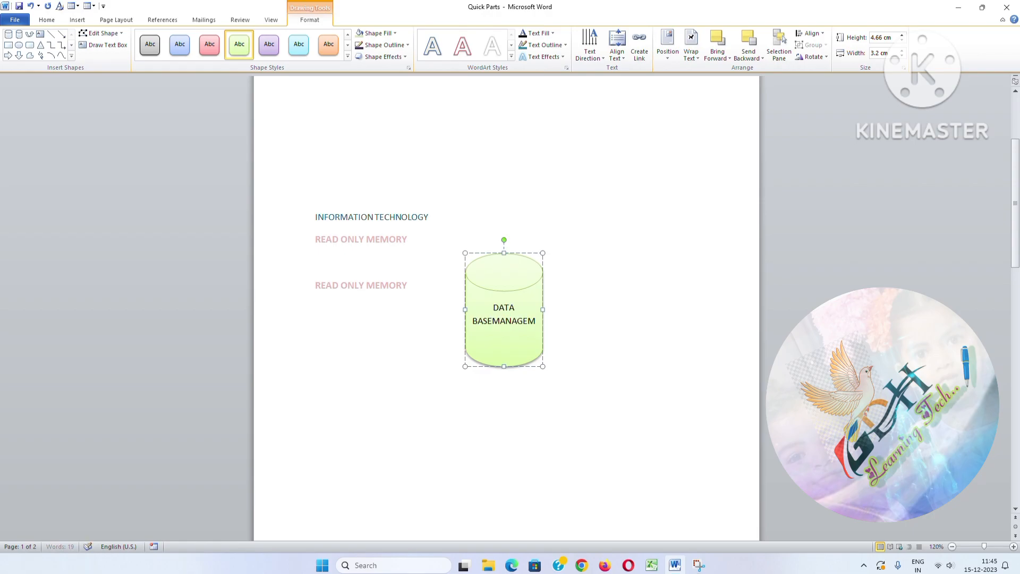
pyautogui.write('ENT ')
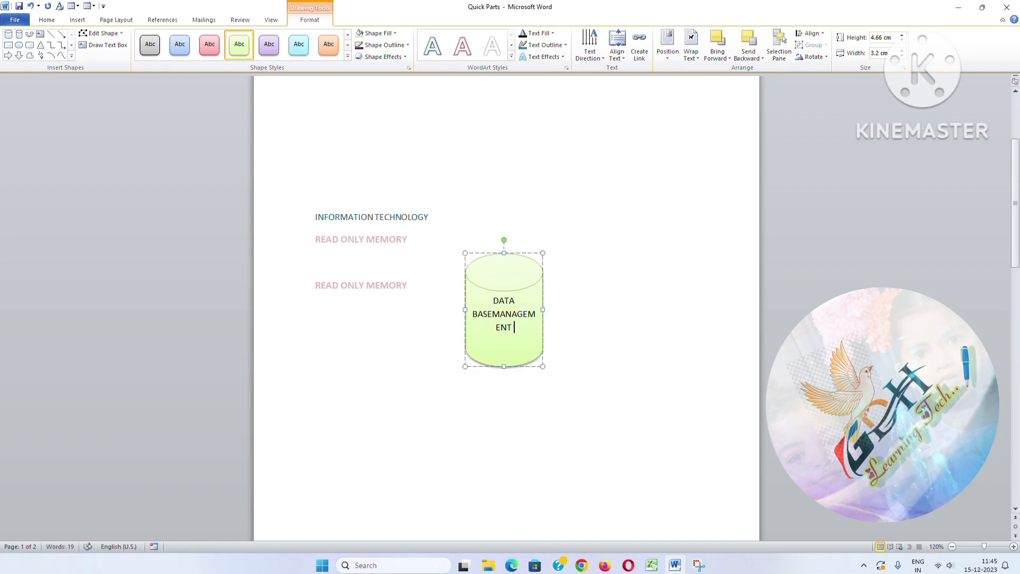
pyautogui.write('SYSTEM')
pyautogui.click(501, 319)
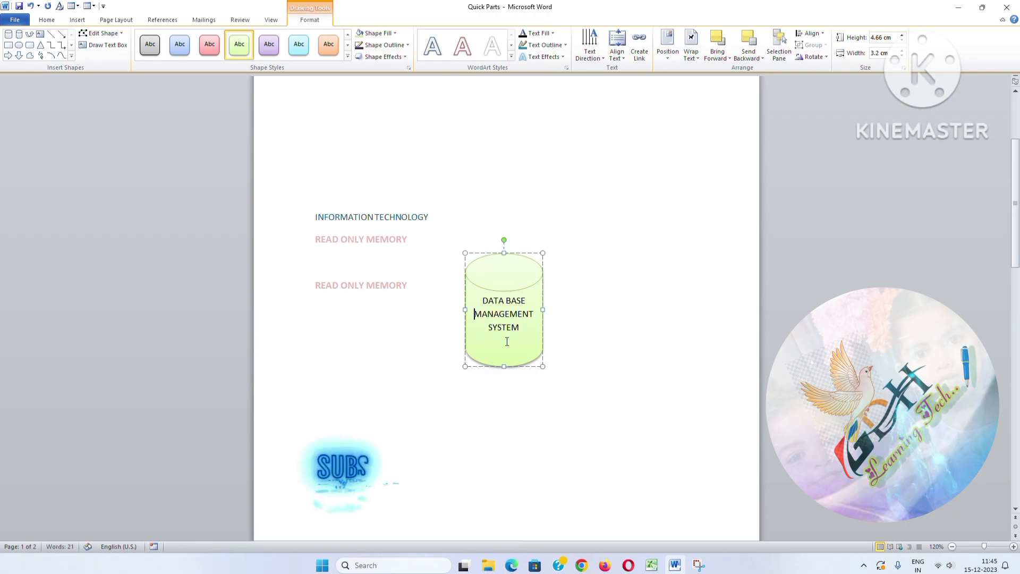
# Make all the cylinder's text bold and set its font colour to dark purple
pyautogui.tripleClick(499, 319)
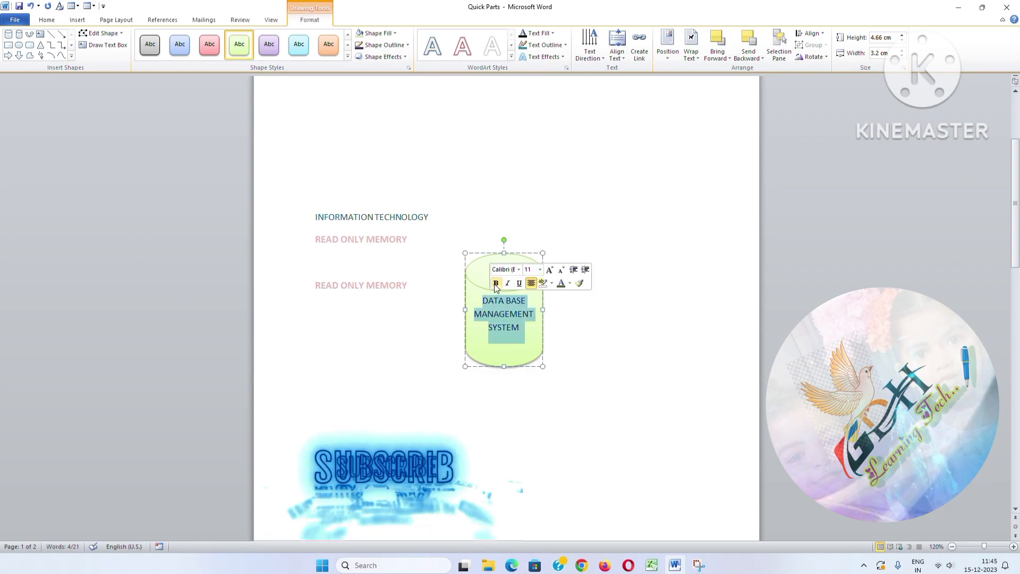
pyautogui.click(495, 282)
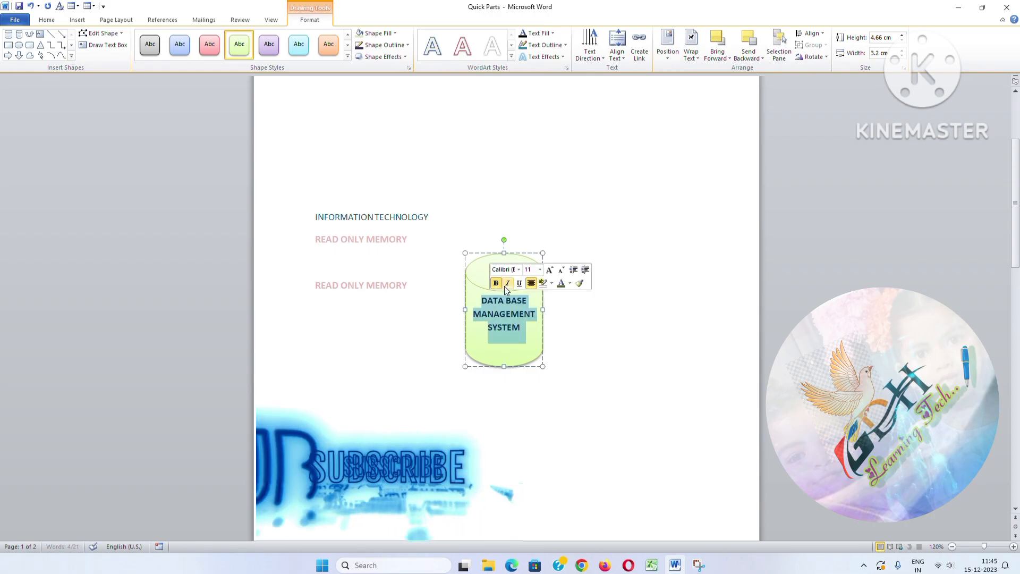
pyautogui.click(570, 283)
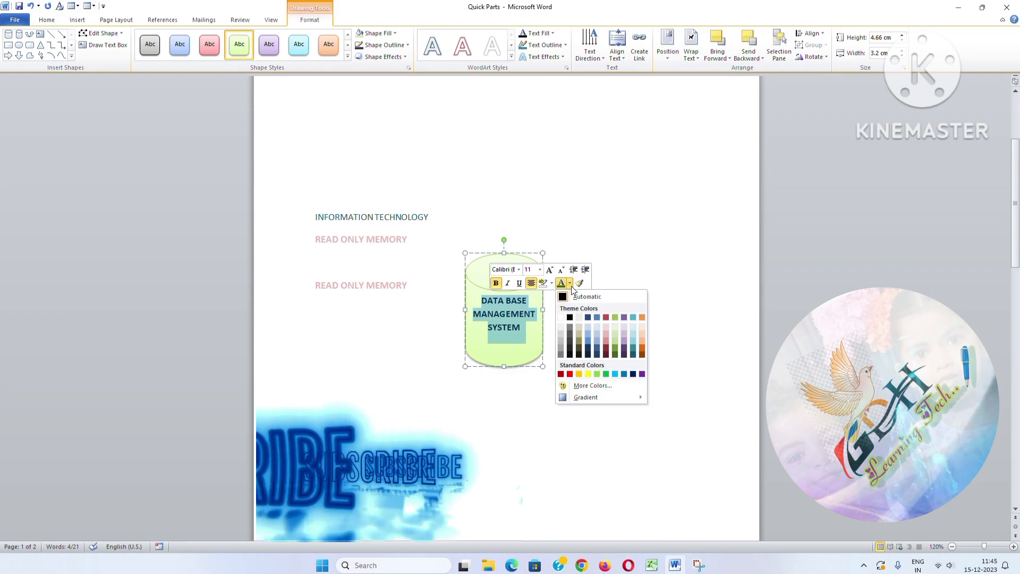
pyautogui.click(625, 357)
pyautogui.click(587, 388)
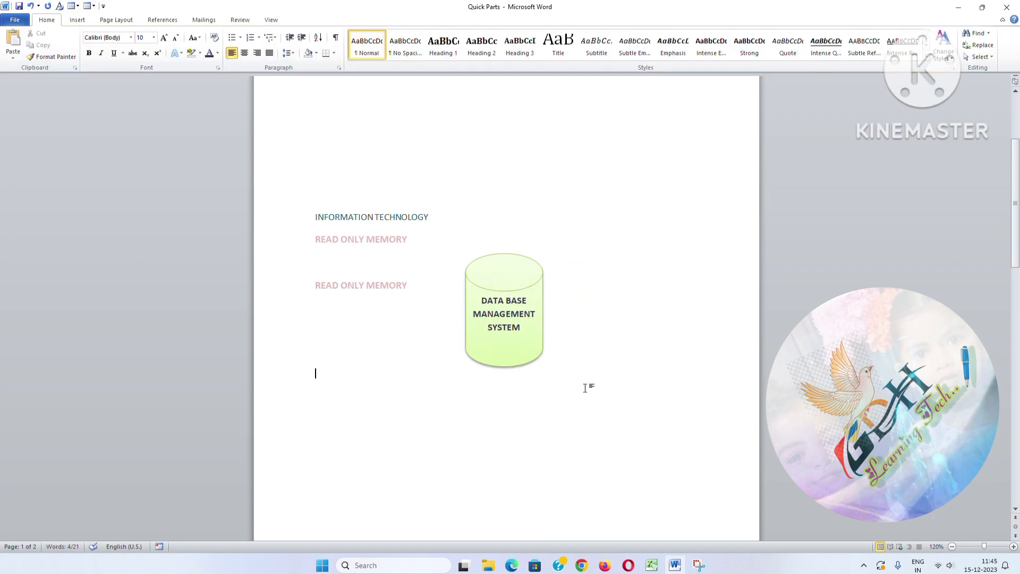
# Apply a red theme-colour text outline to the cylinder's text
pyautogui.click(480, 277)
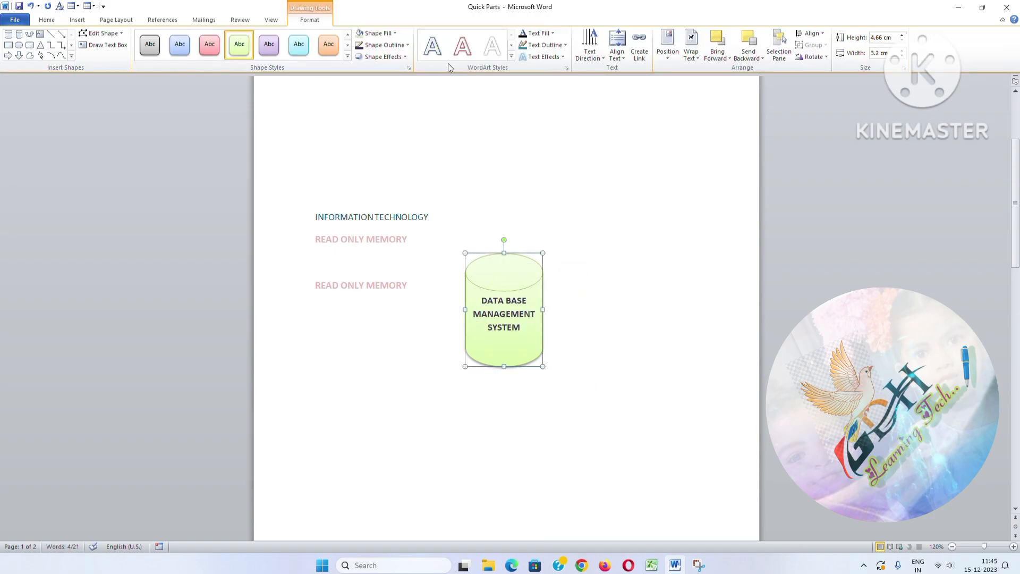
pyautogui.click(521, 328)
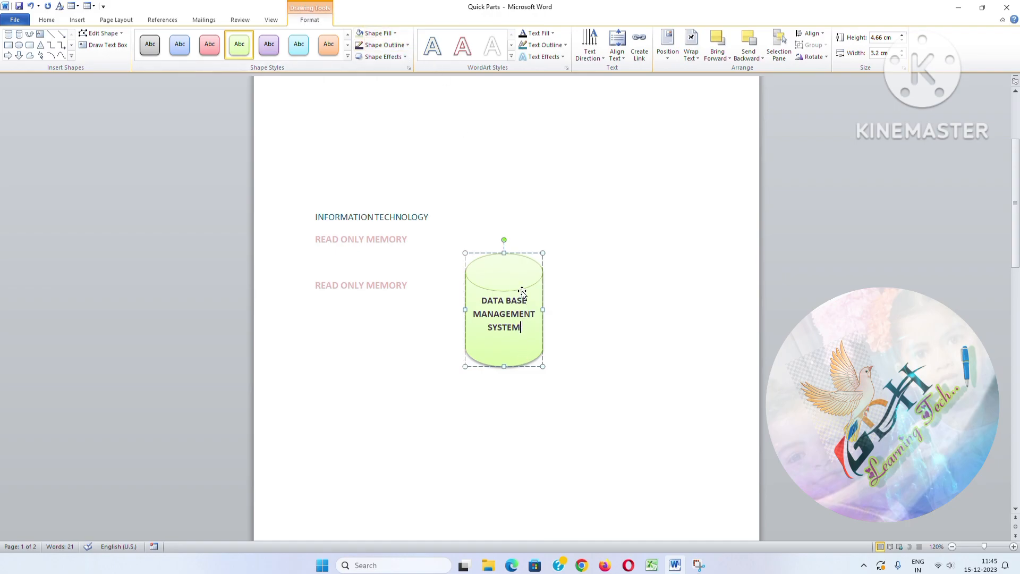
pyautogui.click(543, 253)
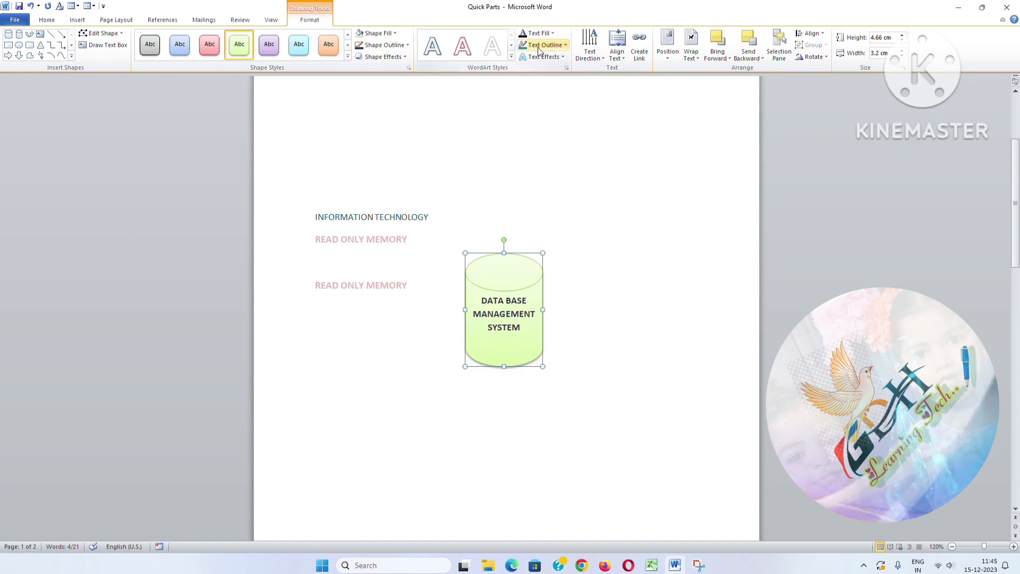
pyautogui.click(566, 46)
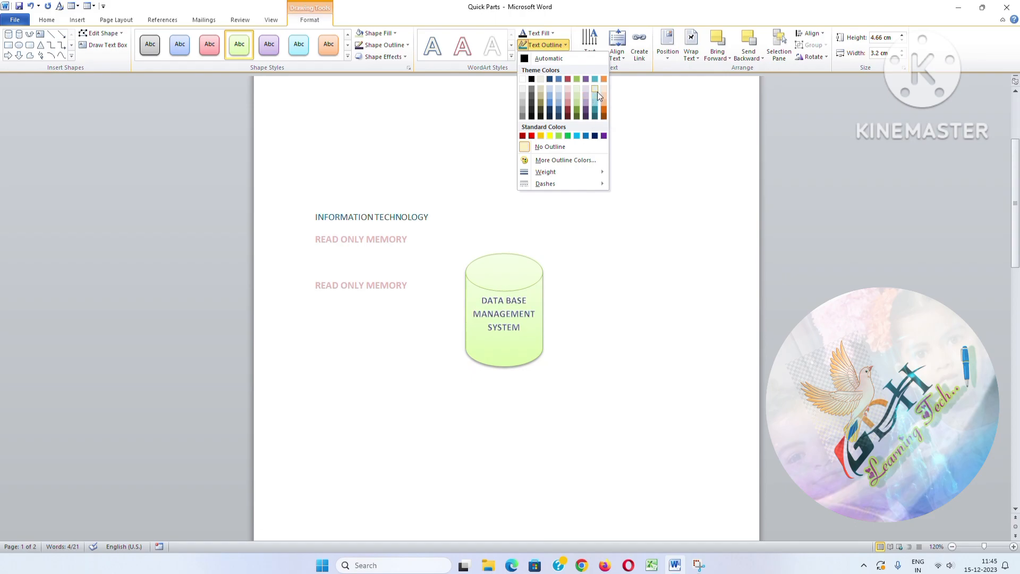
pyautogui.click(569, 101)
pyautogui.click(316, 308)
pyautogui.click(527, 301)
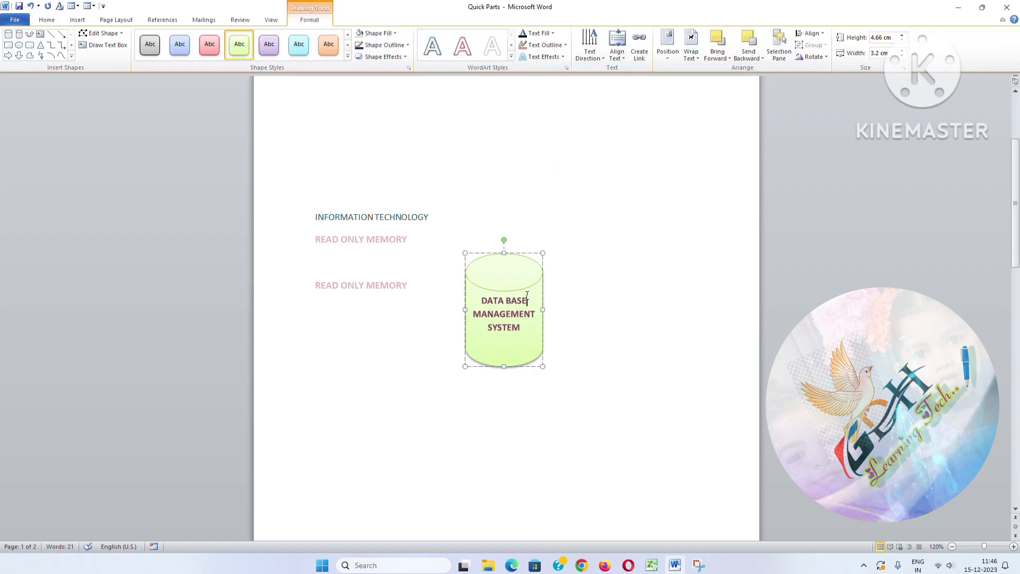
# Save the whole cylinder to the Text Box Gallery as a building block named DBMS, keeping the General category
pyautogui.click(541, 253)
pyautogui.click(77, 20)
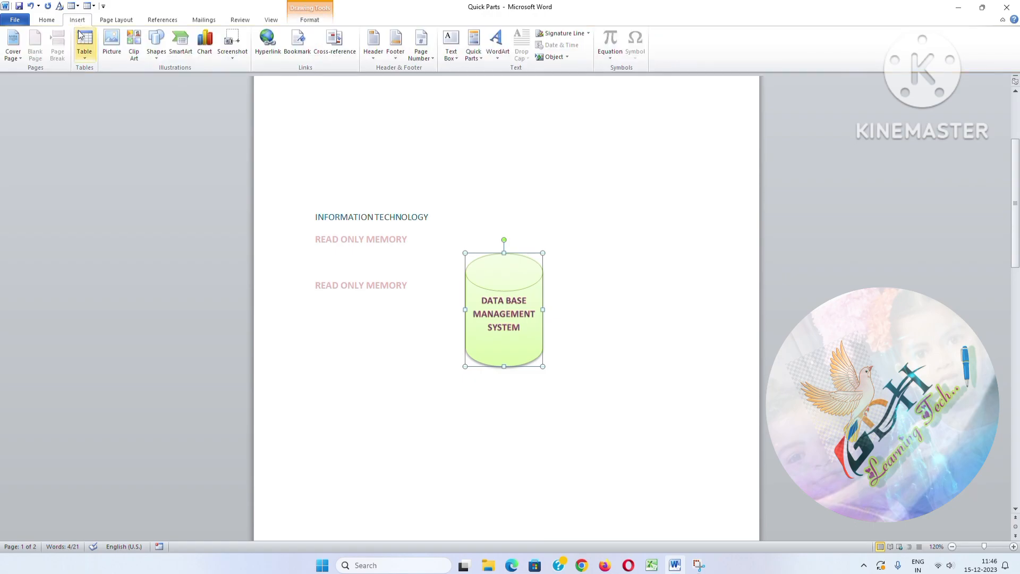
pyautogui.click(457, 59)
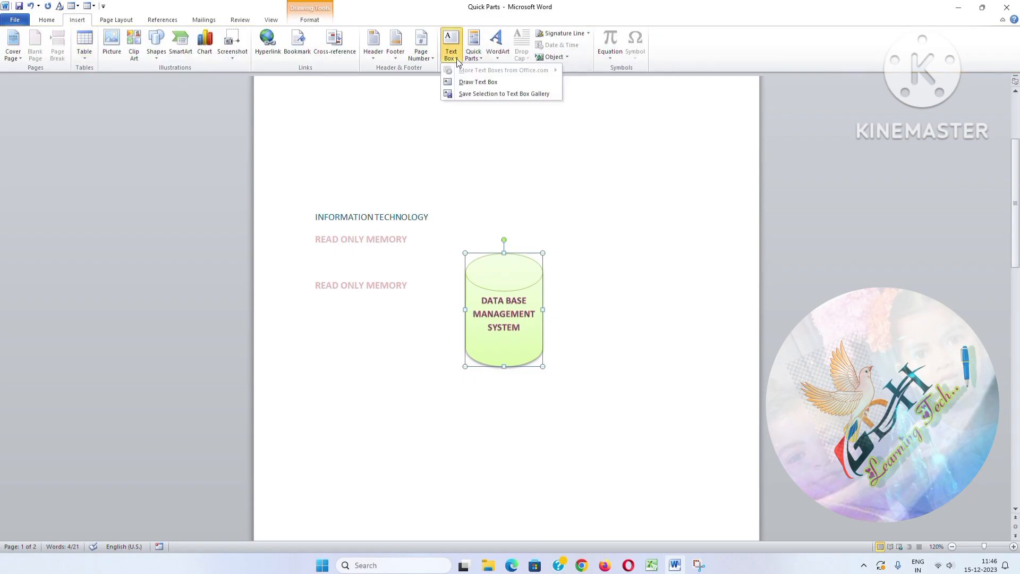
pyautogui.click(501, 94)
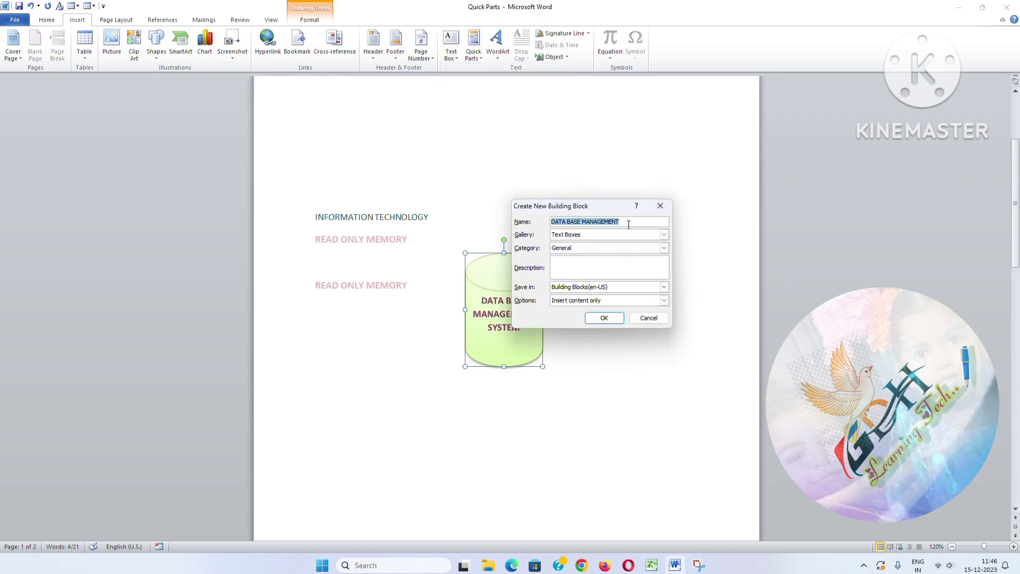
pyautogui.write('DBMS')
pyautogui.moveTo(613, 210); pyautogui.dragTo(730, 146)
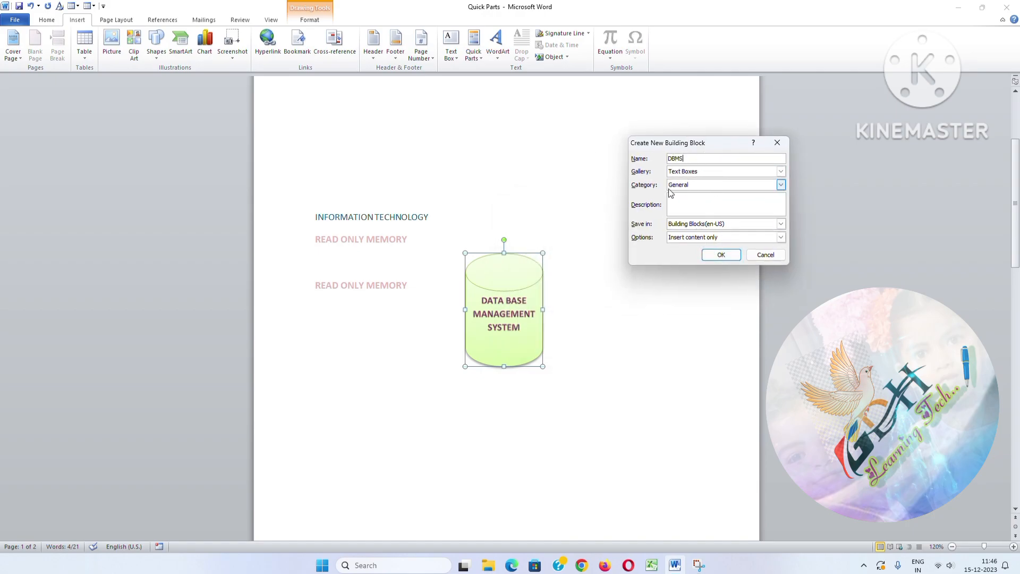
pyautogui.click(721, 252)
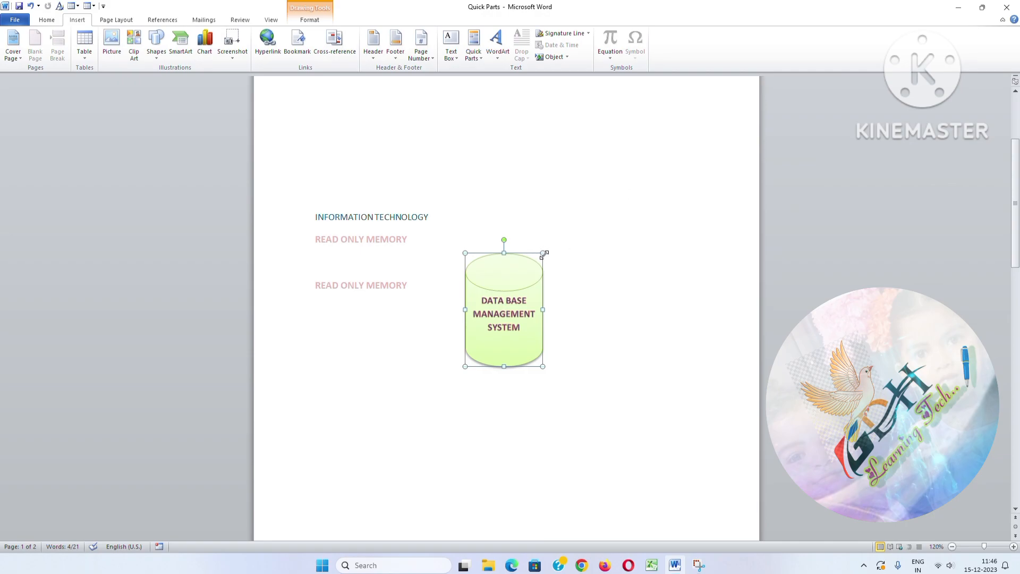
# Delete the original cylinder and insert the saved DBMS text box on a blank line below the last READ ONLY MEMORY line
pyautogui.press('Delete')
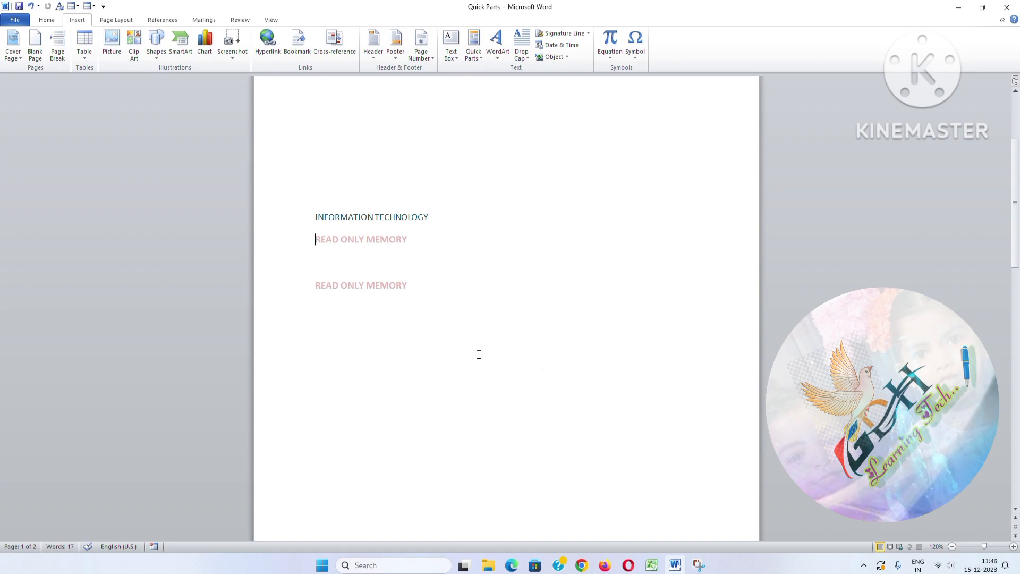
pyautogui.click(478, 354)
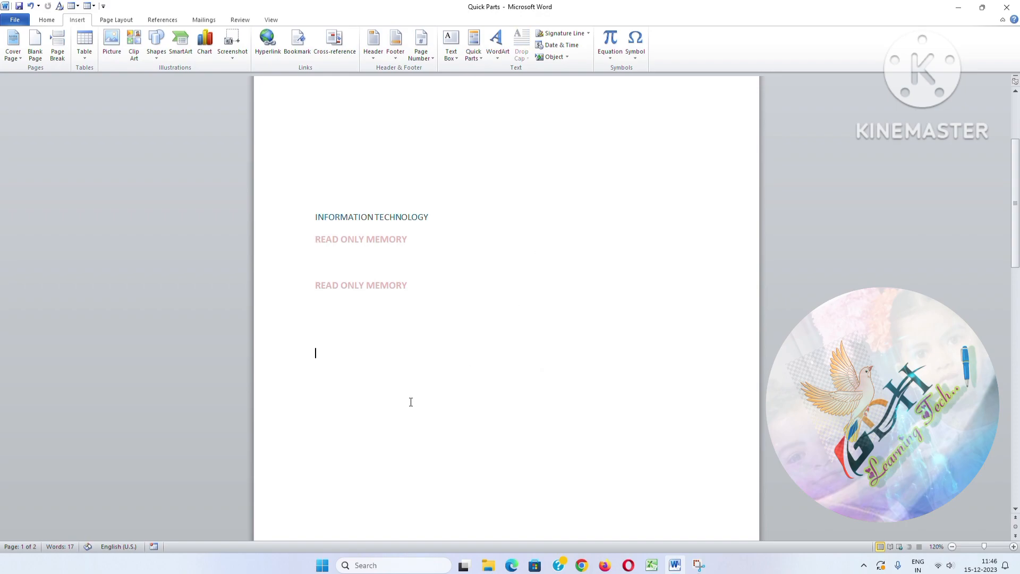
pyautogui.click(456, 55)
pyautogui.scroll(-5, 518, 202)
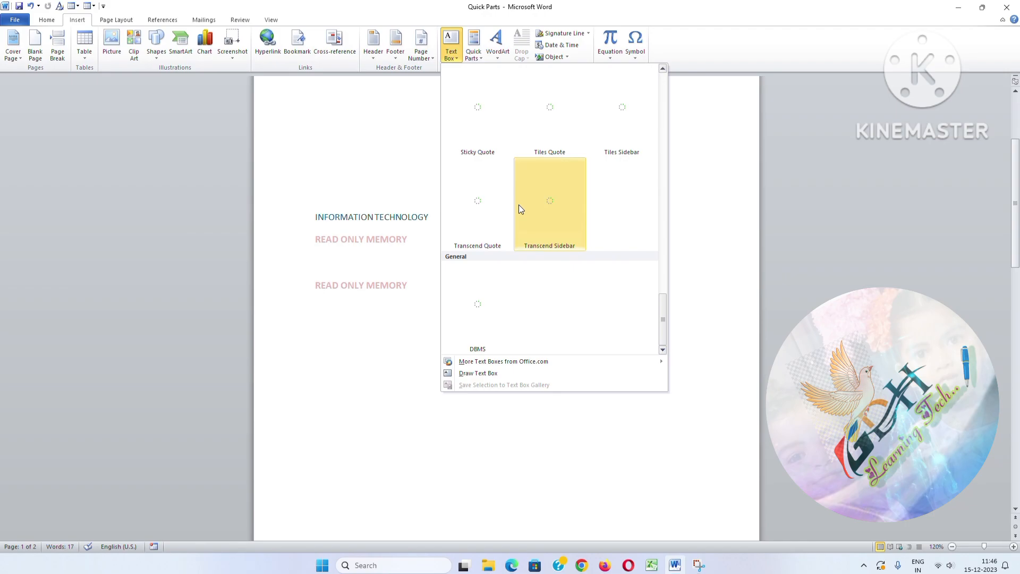
pyautogui.scroll(2, 519, 205)
pyautogui.scroll(-2, 518, 205)
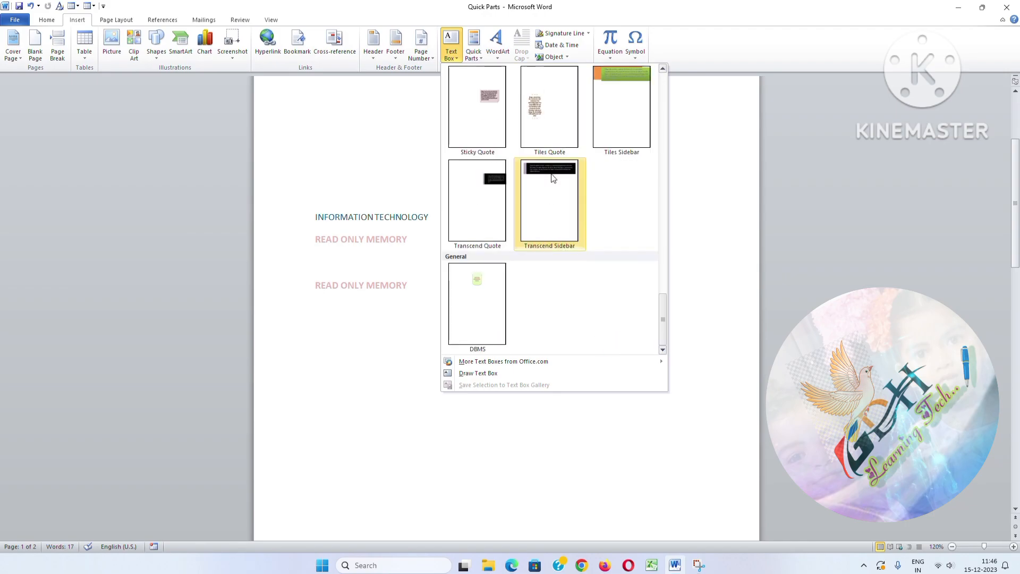
pyautogui.click(475, 304)
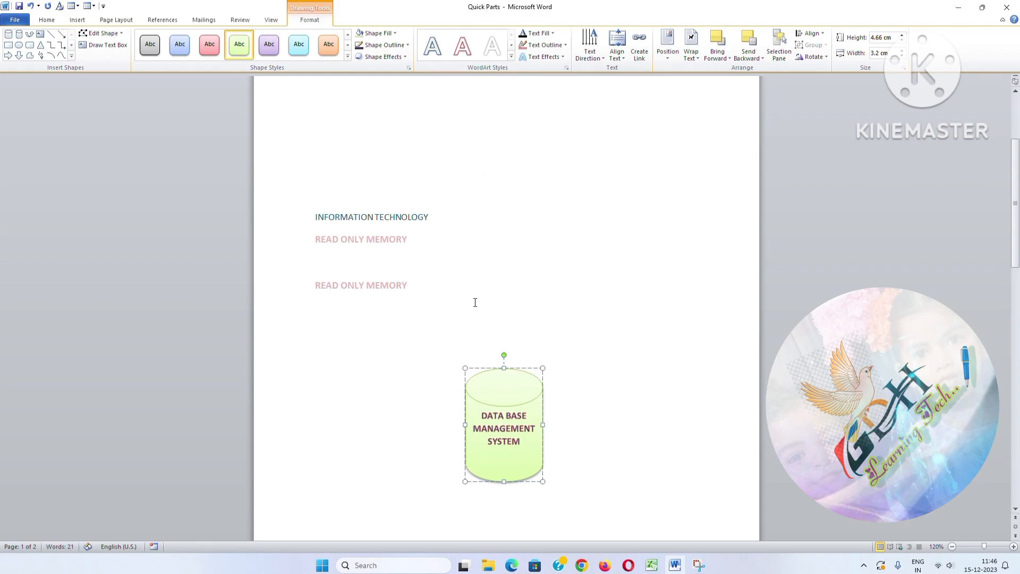
# Insert a second copy of the DBMS text box from a blank line beside the first cylinder's lower half
pyautogui.scroll(-3, 572, 415)
pyautogui.click(572, 415)
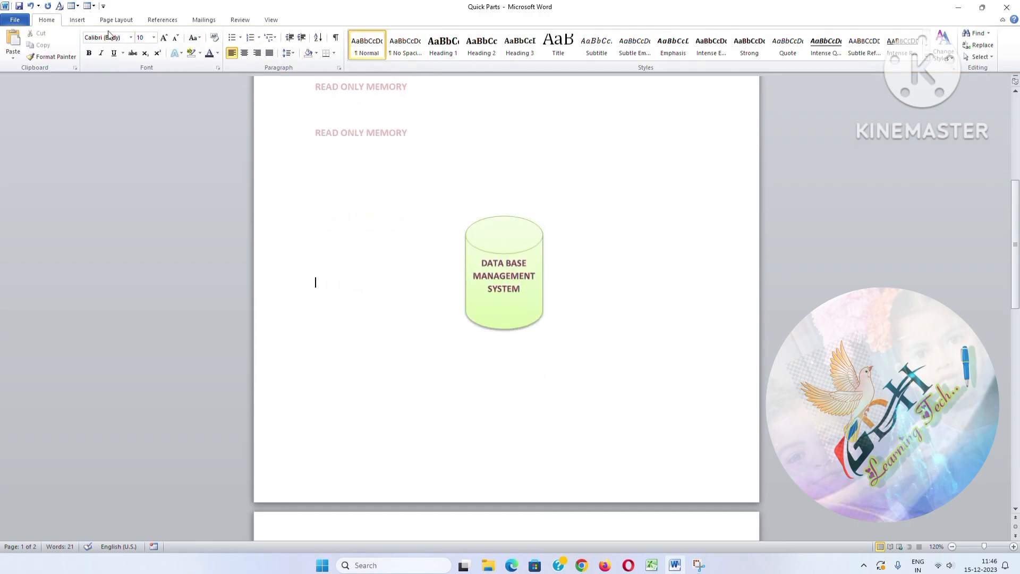
pyautogui.click(77, 21)
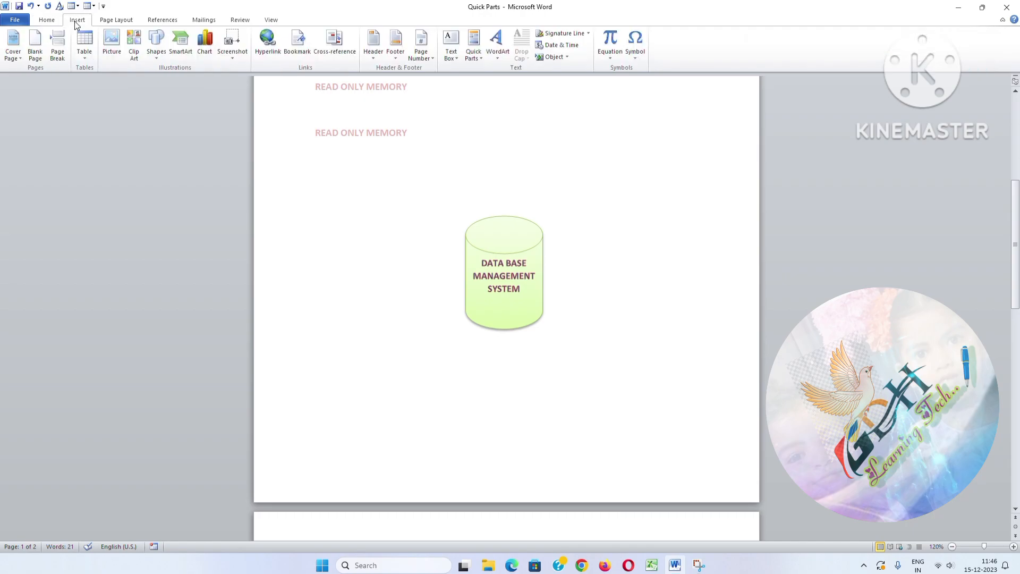
pyautogui.click(457, 58)
pyautogui.scroll(-5, 549, 303)
pyautogui.click(481, 306)
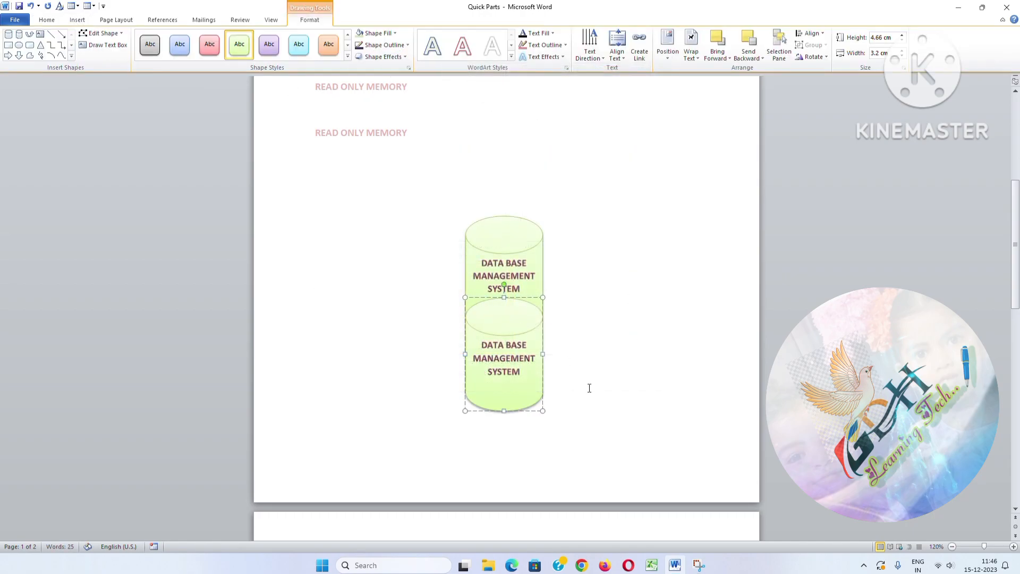
# Move the second DBMS cylinder clear of the first, placing it beside and slightly lower on the page
pyautogui.moveTo(511, 307); pyautogui.dragTo(599, 296)
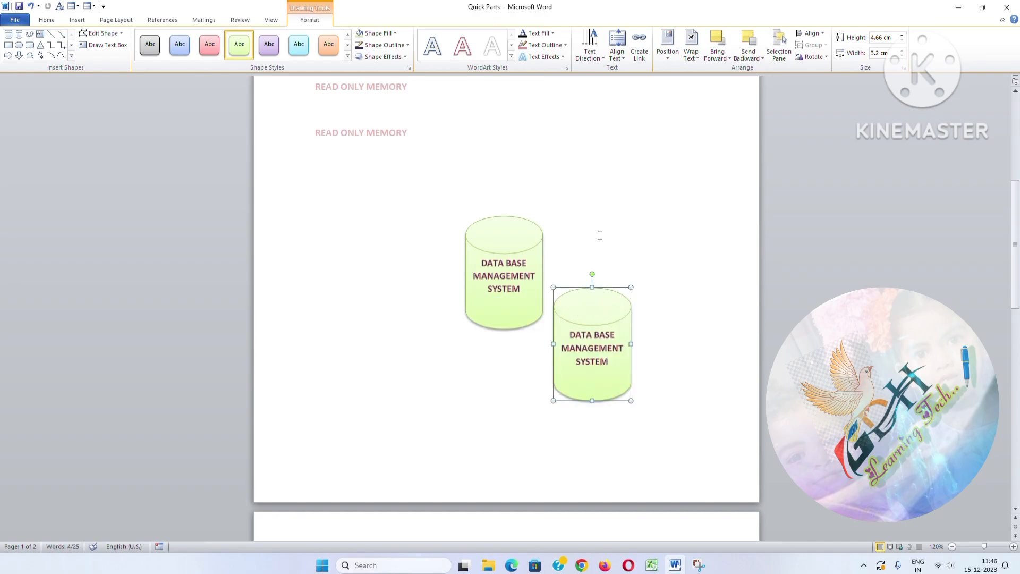
pyautogui.click(78, 21)
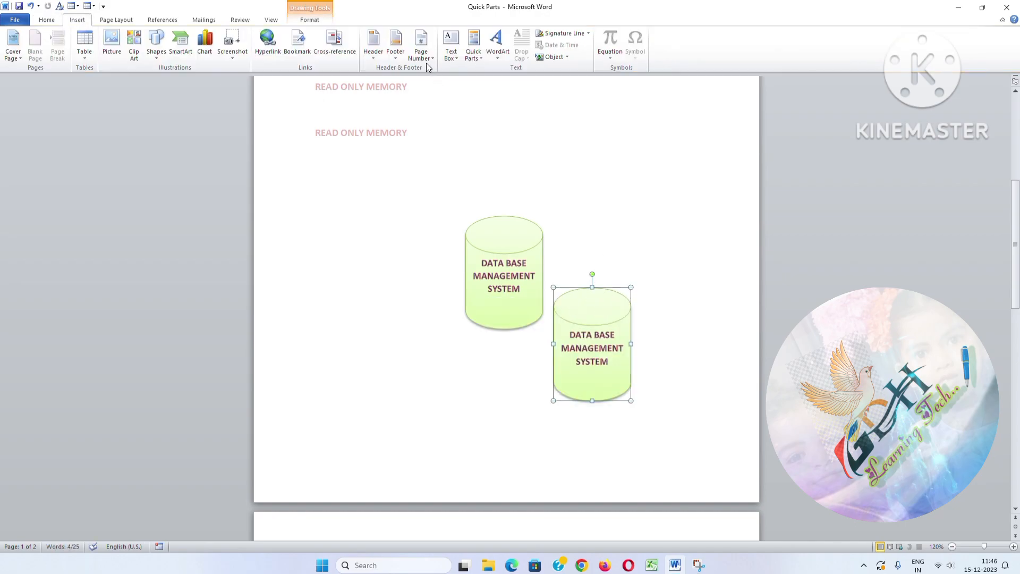
pyautogui.click(519, 271)
# Review the Quick Parts and Text Box headings on page 1 and the Word Art heading on page 2
pyautogui.scroll(5, 616, 251)
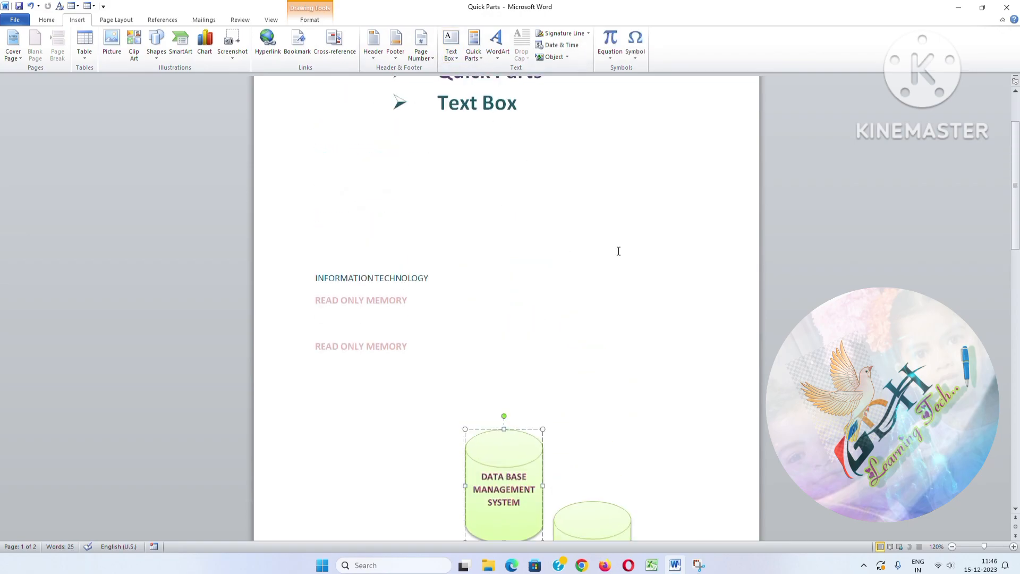
pyautogui.scroll(3, 550, 144)
pyautogui.moveTo(545, 162); pyautogui.dragTo(438, 162)
pyautogui.click(523, 198)
pyautogui.moveTo(523, 198); pyautogui.dragTo(451, 197)
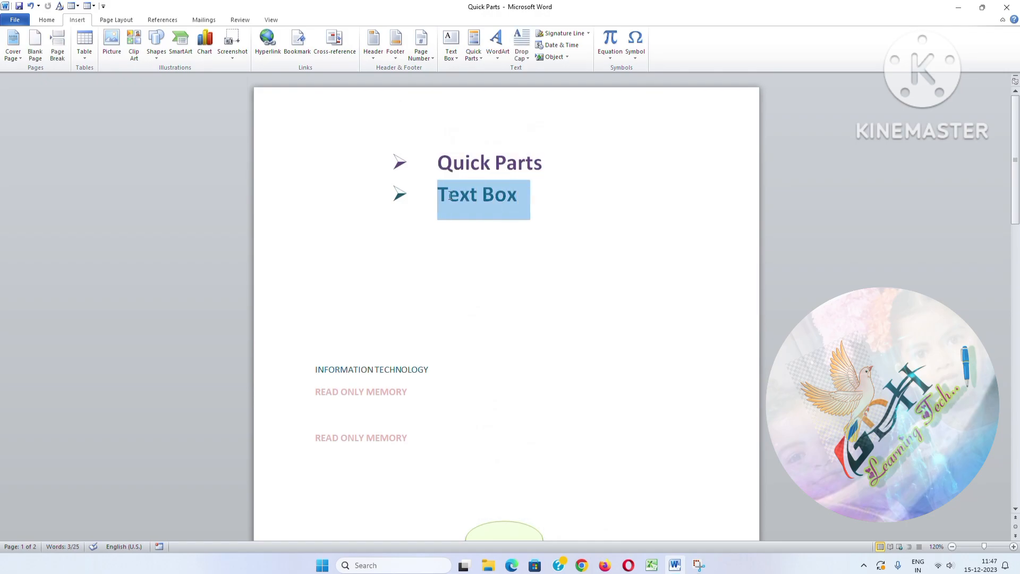
pyautogui.click(520, 253)
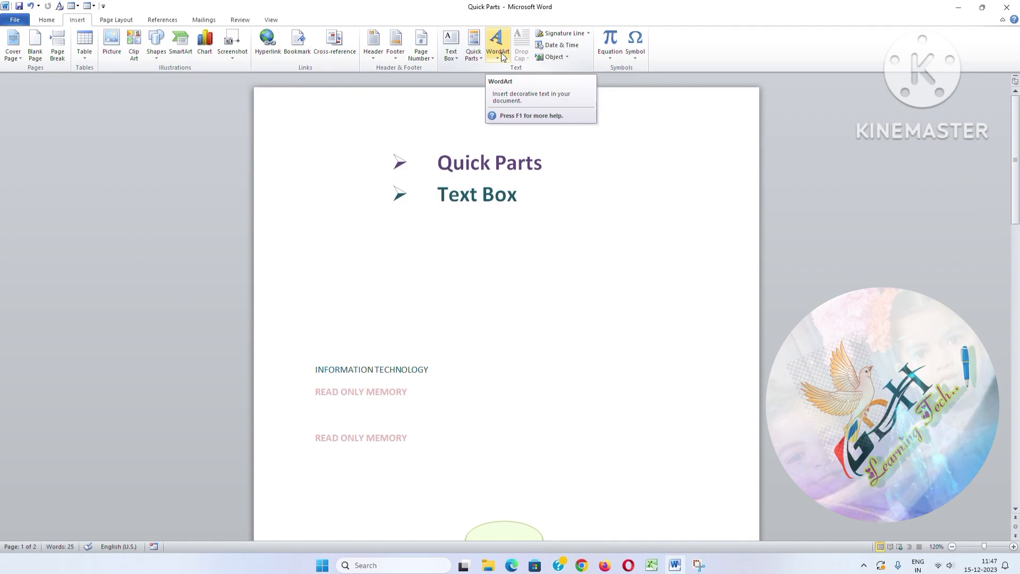
pyautogui.scroll(-15, 535, 395)
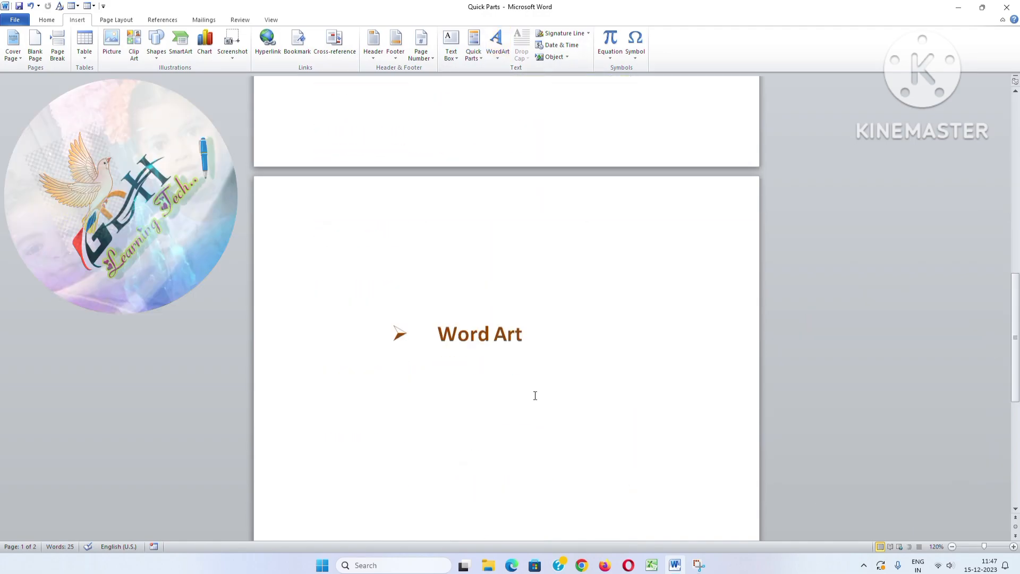
pyautogui.scroll(-1, 535, 395)
pyautogui.moveTo(536, 306); pyautogui.dragTo(440, 310)
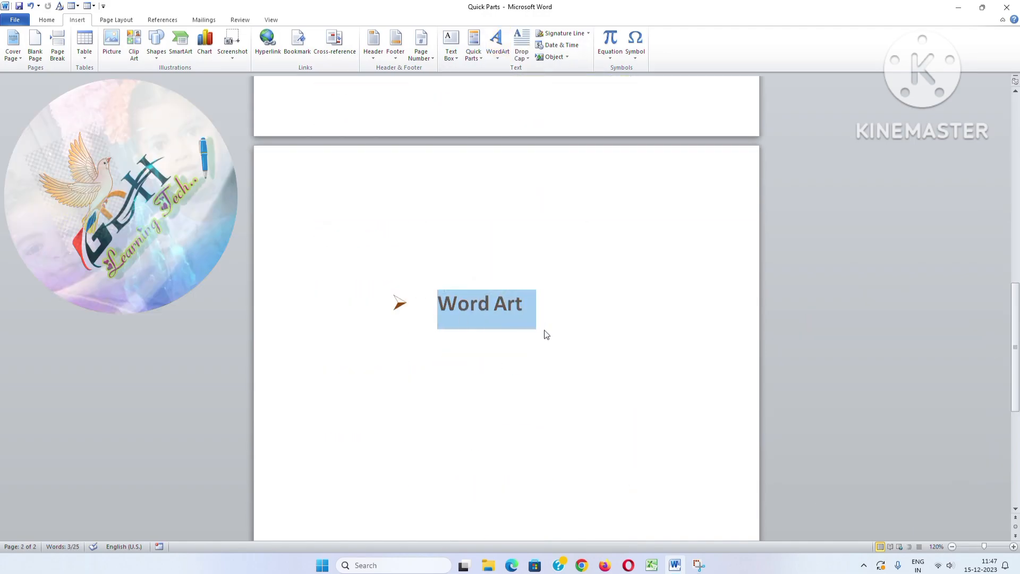
# Insert WordArt in the blue style with a reflection on the blank line below the Word Art heading
pyautogui.click(542, 388)
pyautogui.scroll(-3, 541, 384)
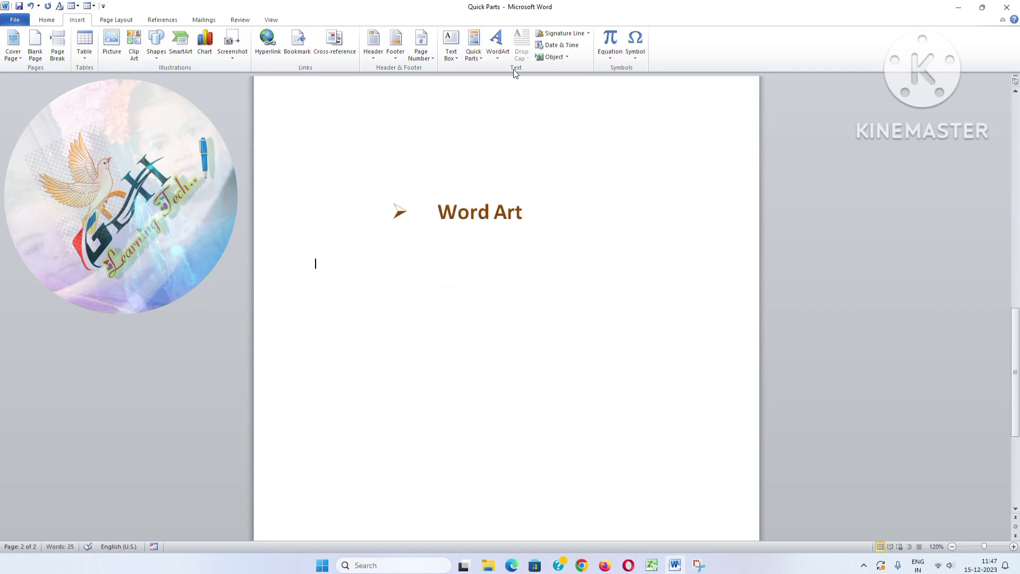
pyautogui.click(497, 43)
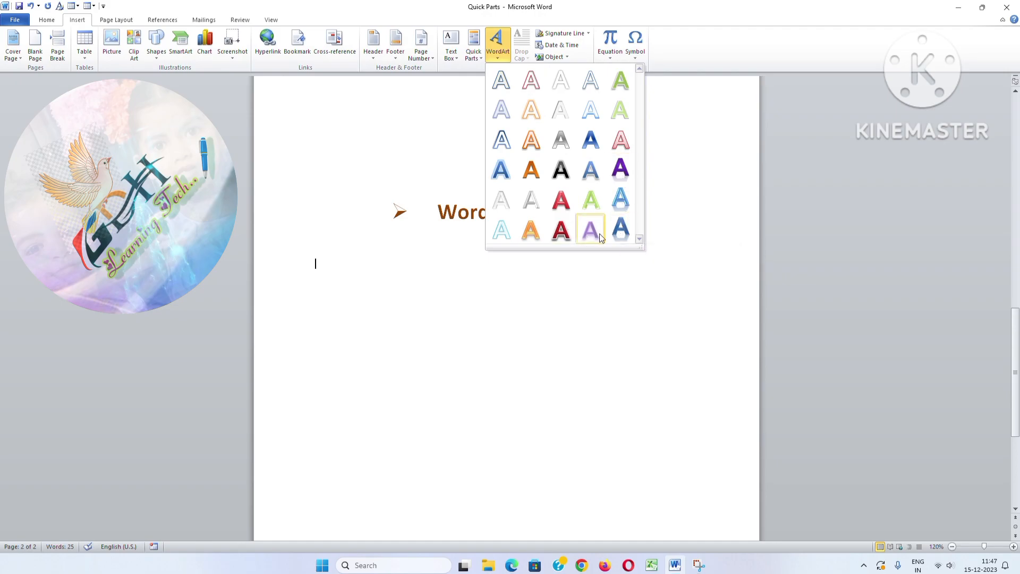
pyautogui.click(621, 231)
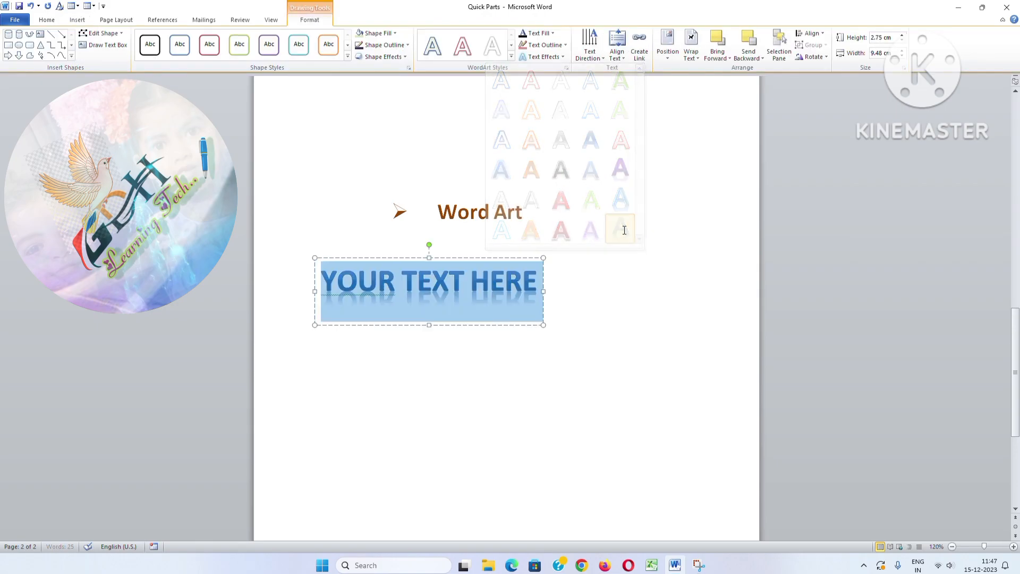
# Replace the WordArt placeholder with AP MODEL SCHOOL NANDYAL and widen its box to about 17.2 cm so the text fits on one line
pyautogui.click(524, 276)
pyautogui.doubleClick(533, 276)
pyautogui.click(534, 280)
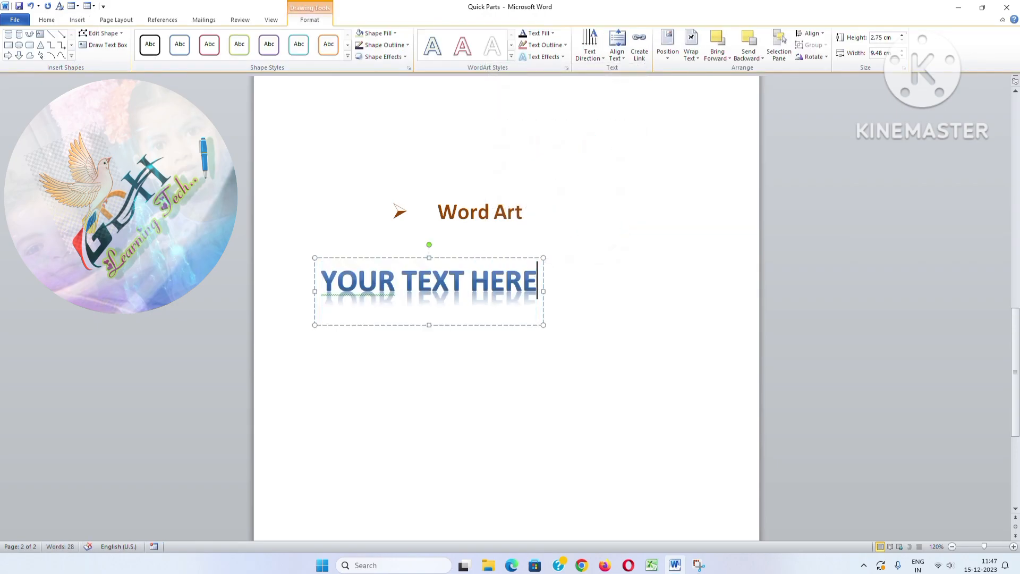
pyautogui.moveTo(536, 280); pyautogui.dragTo(332, 281)
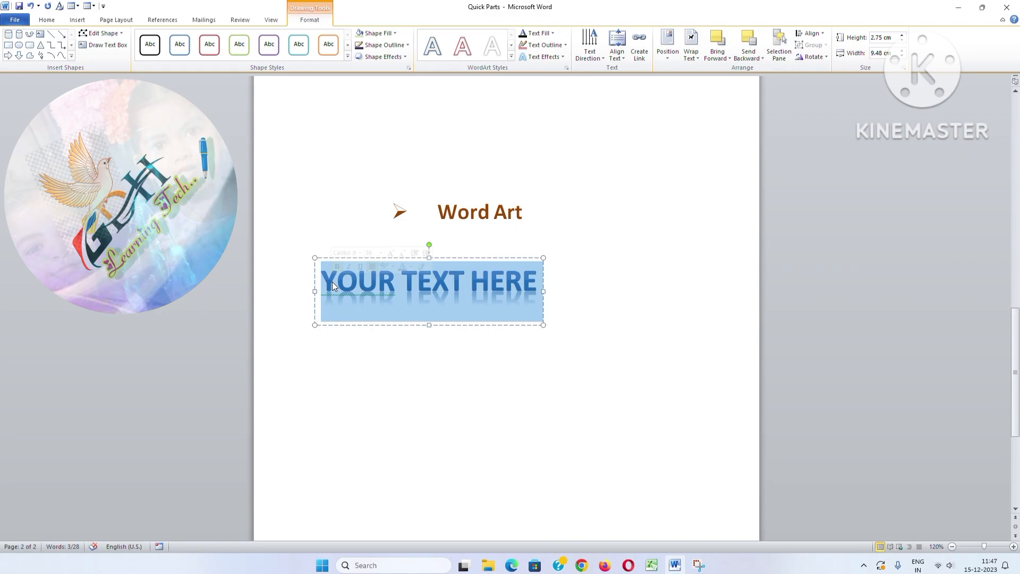
pyautogui.write('AP')
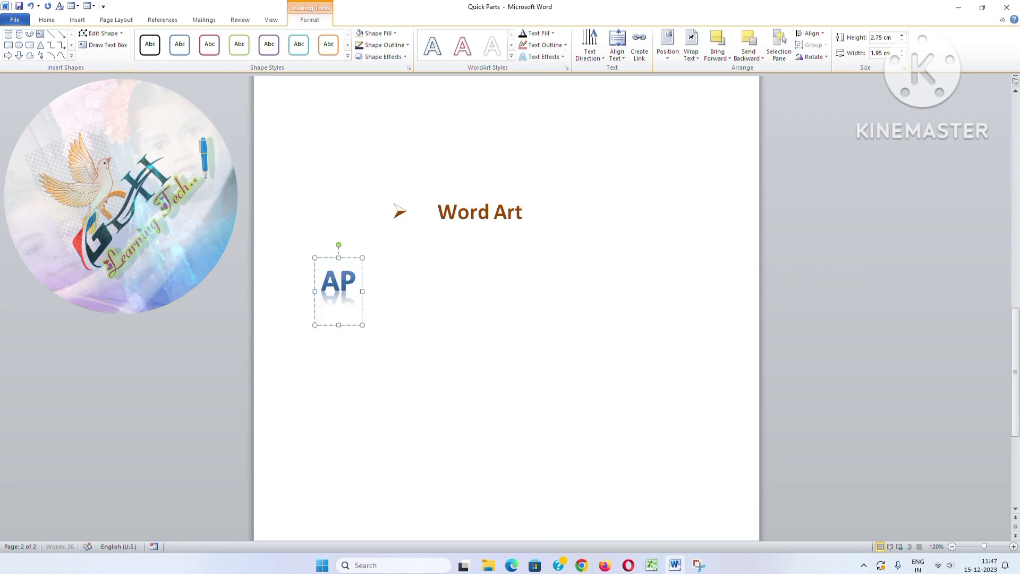
pyautogui.write(' MODEL S')
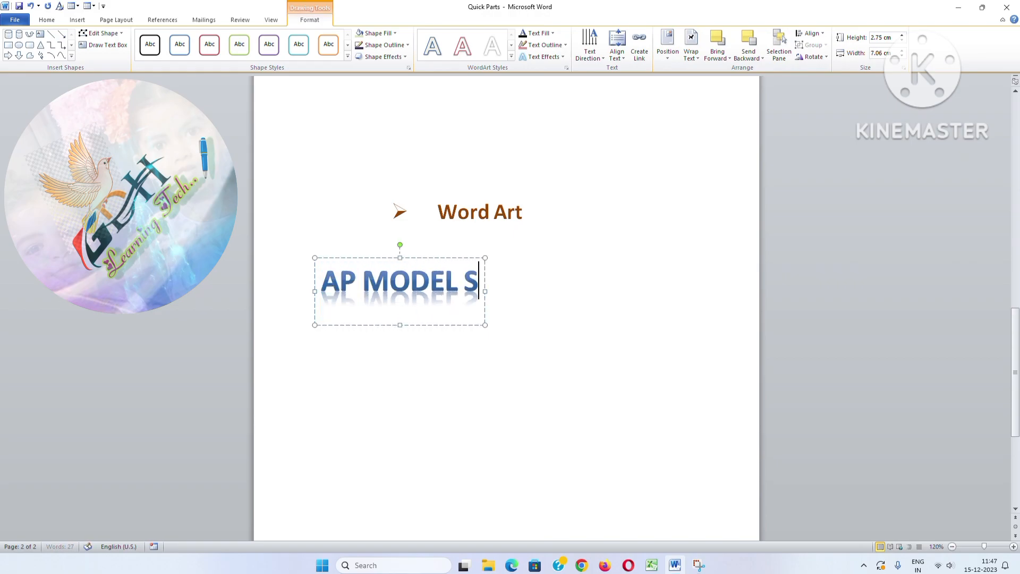
pyautogui.write('CHOOL RA')
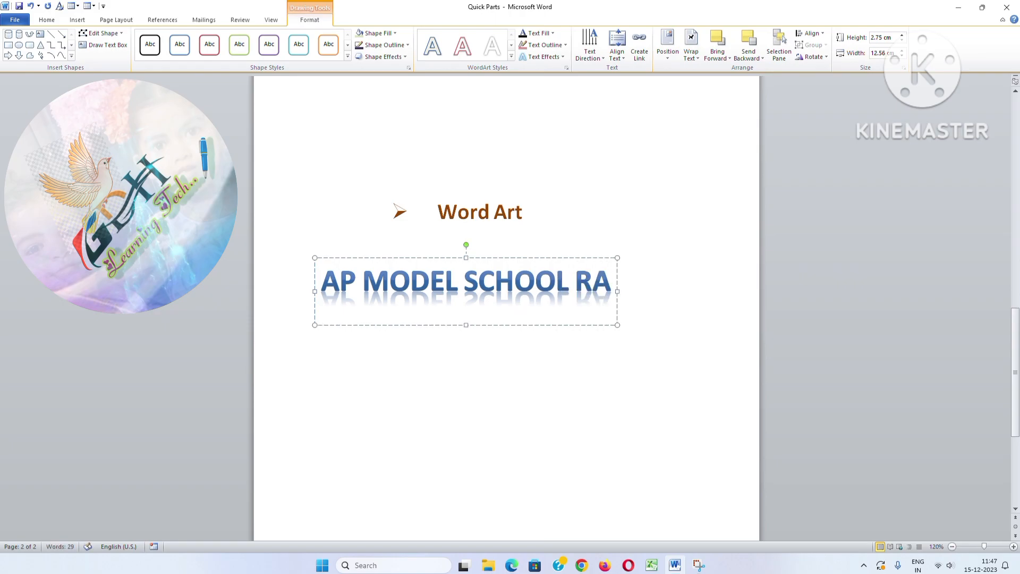
pyautogui.press('BackSpace')
pyautogui.press('BackSpace')
pyautogui.write('NA')
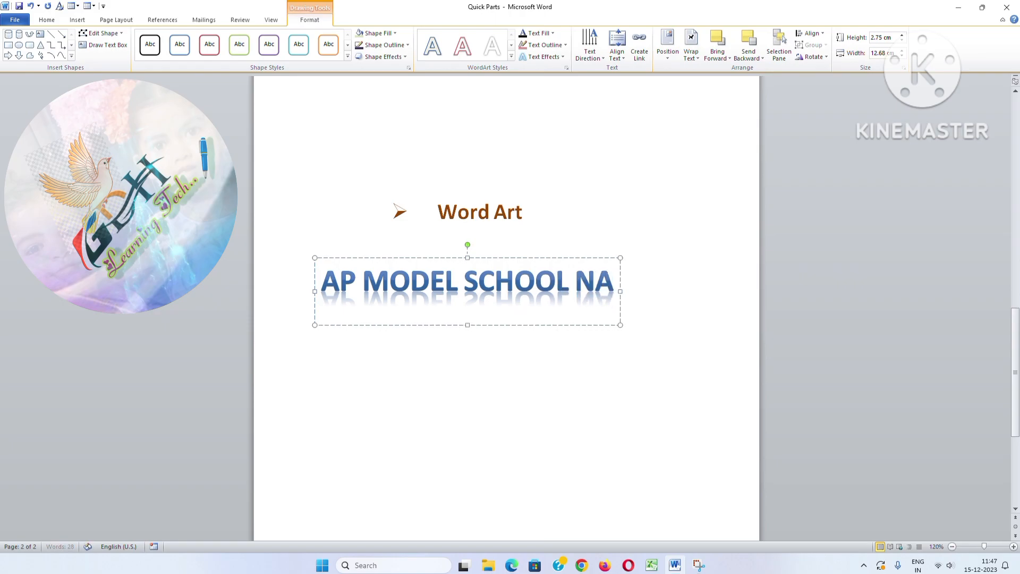
pyautogui.write('NDYAL')
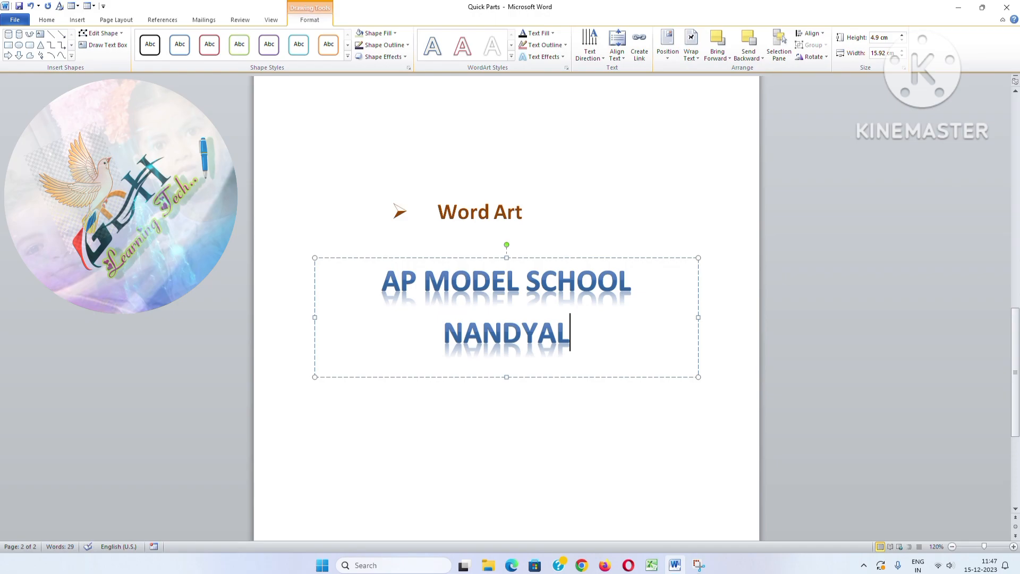
pyautogui.moveTo(698, 317); pyautogui.dragTo(728, 314)
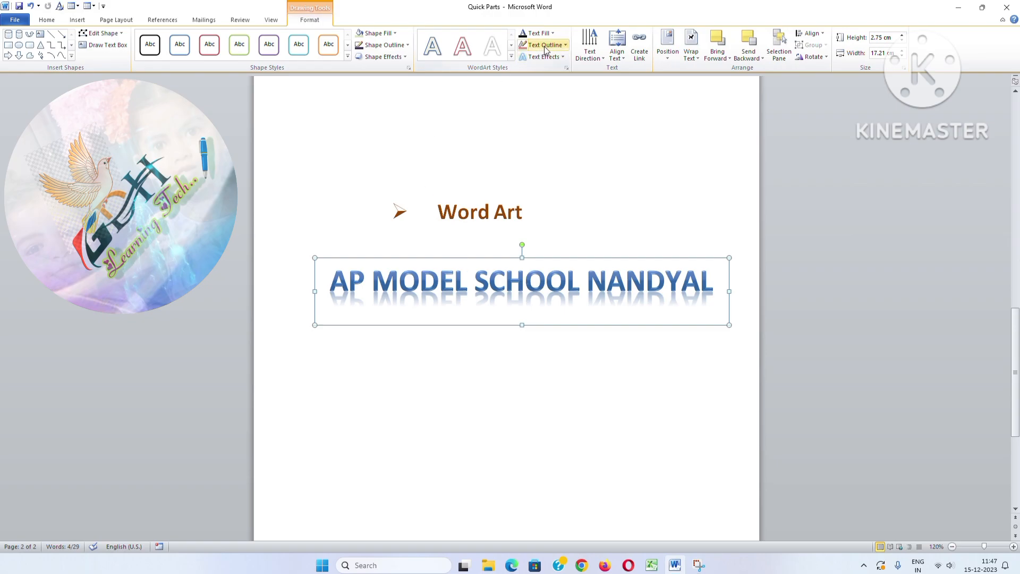
# Give the WordArt text a dark orange theme-colour outline and its box the Subtle Effect - Red, Accent 2 shape style
pyautogui.click(565, 45)
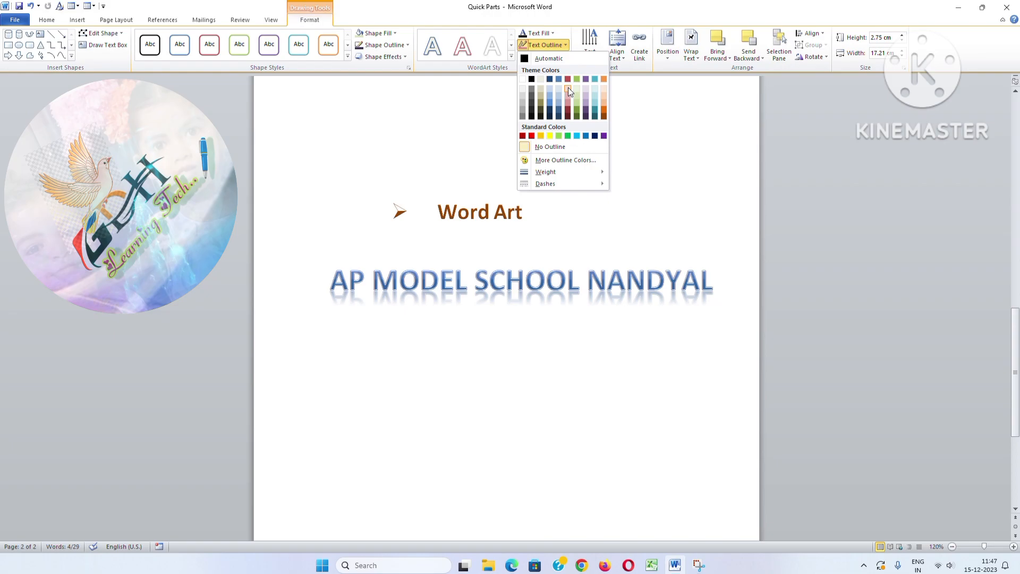
pyautogui.click(601, 110)
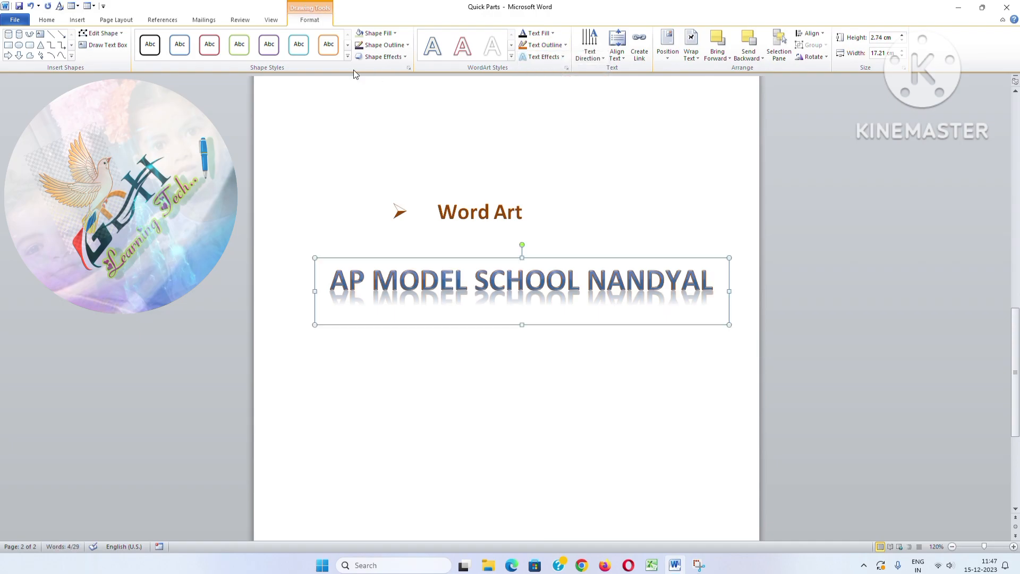
pyautogui.click(348, 57)
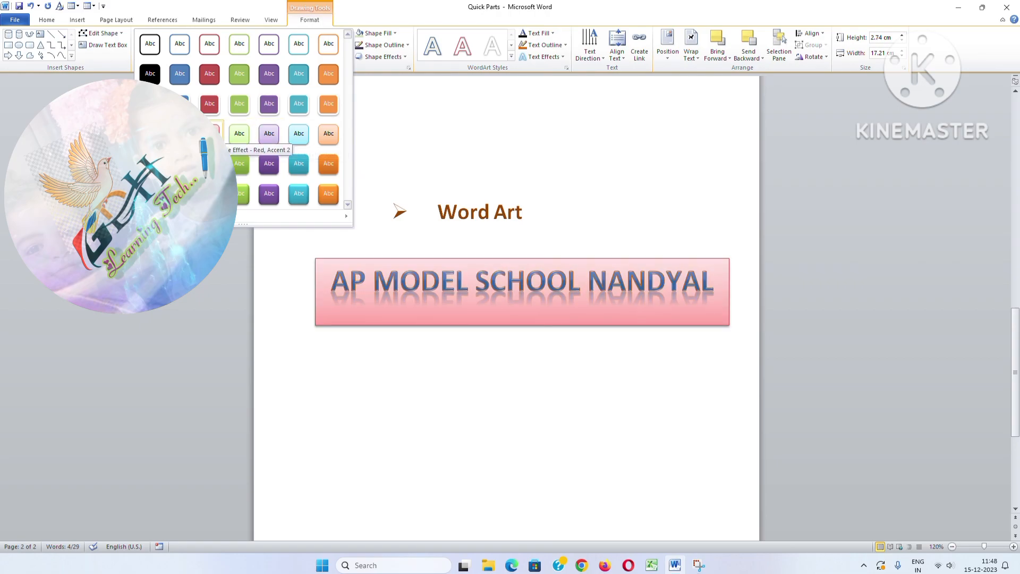
pyautogui.click(209, 133)
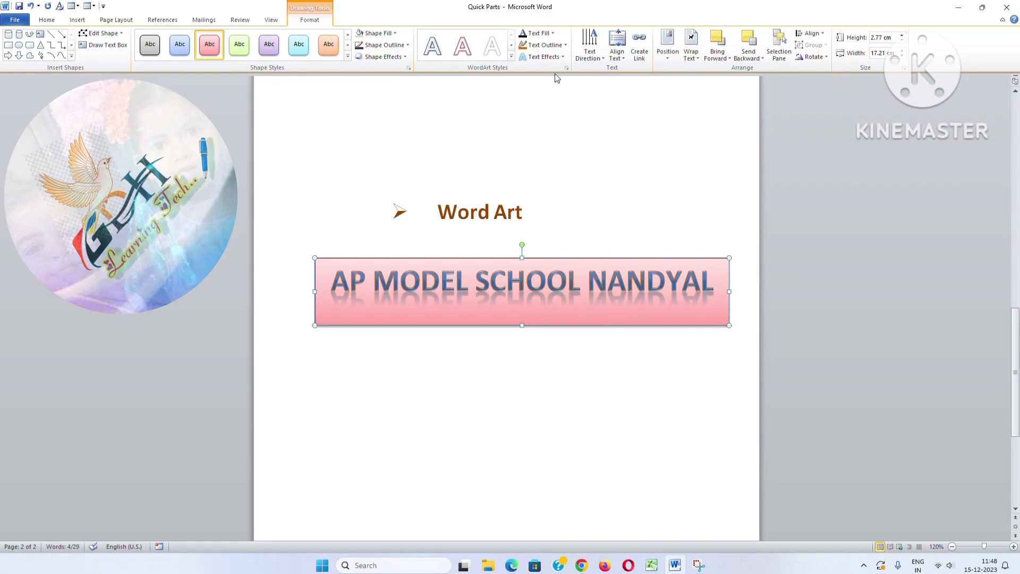
# Apply a backward-tilting Perspective 3-D rotation text effect to the AP MODEL SCHOOL NANDYAL WordArt and deselect it
pyautogui.click(561, 59)
pyautogui.moveTo(574, 169)
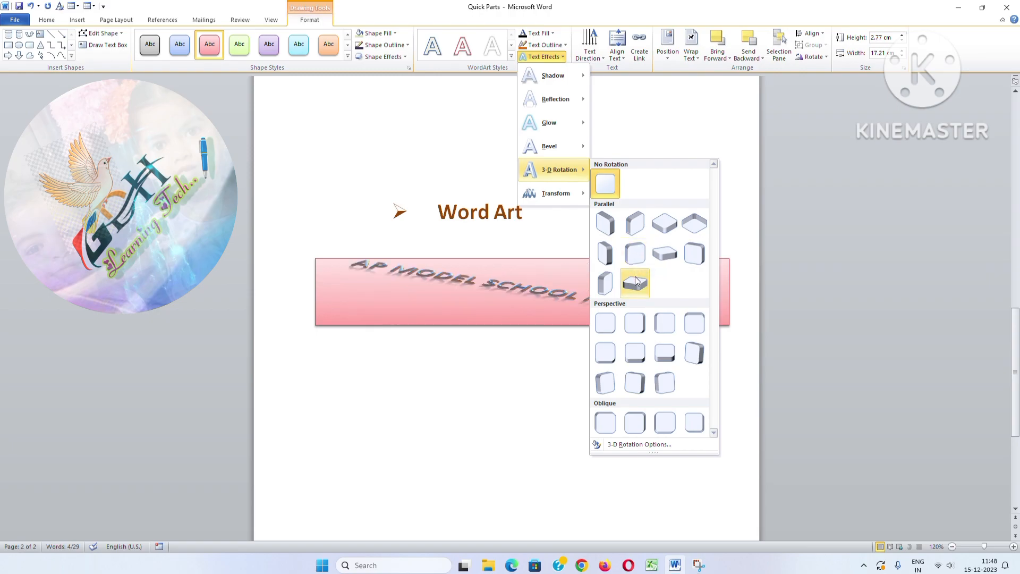
pyautogui.click(639, 358)
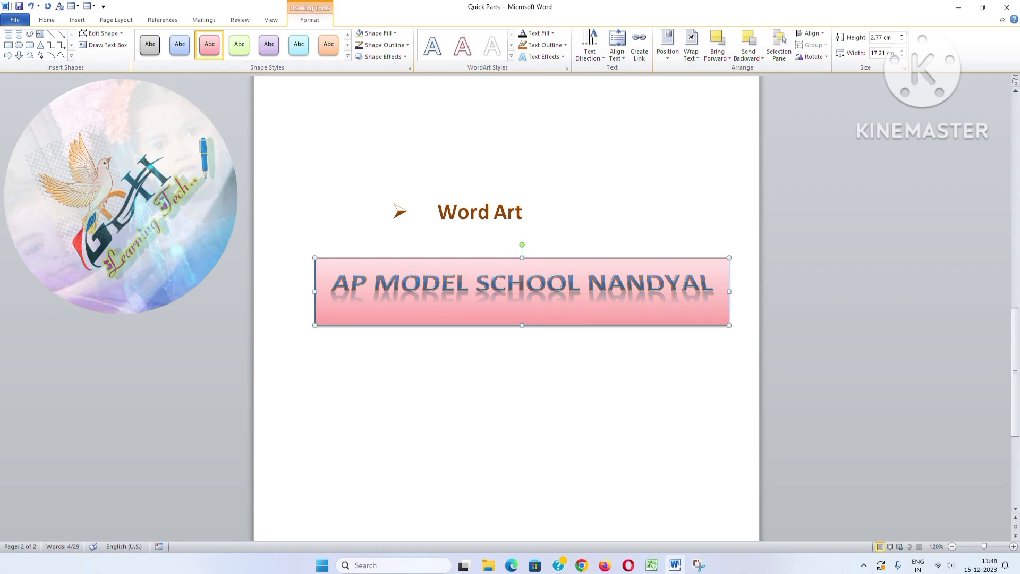
pyautogui.click(448, 127)
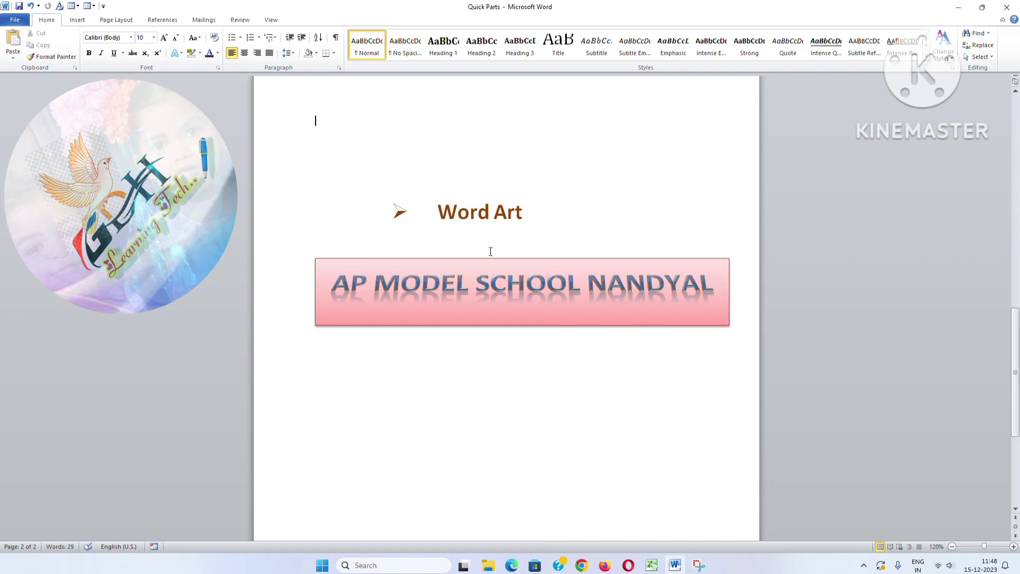
# Recap the finished document by examining the Quick Parts, Text Box and Word Art headings along with their inserted examples
pyautogui.moveTo(529, 212); pyautogui.dragTo(445, 209)
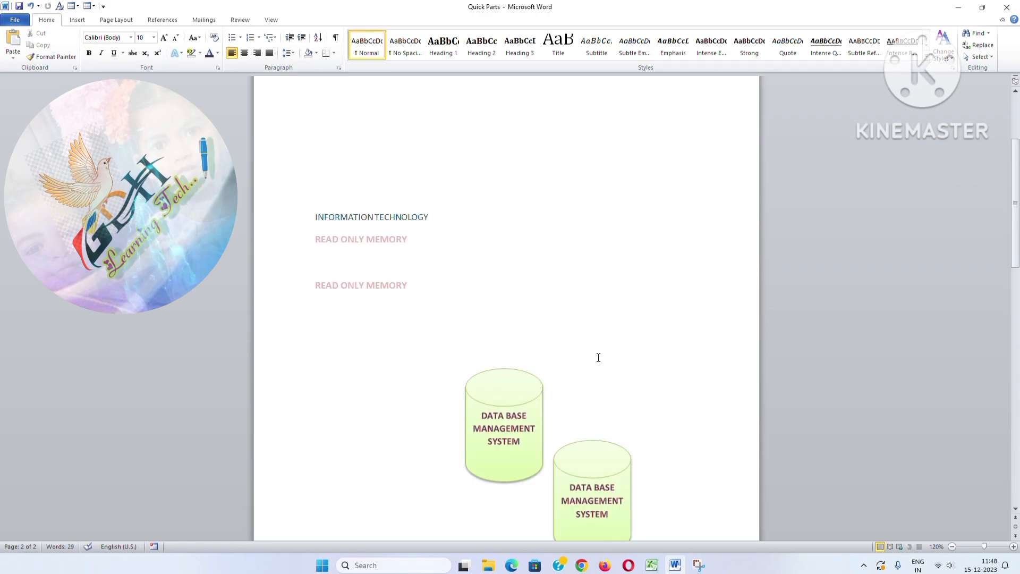
pyautogui.scroll(4, 565, 260)
pyautogui.moveTo(543, 163); pyautogui.dragTo(448, 161)
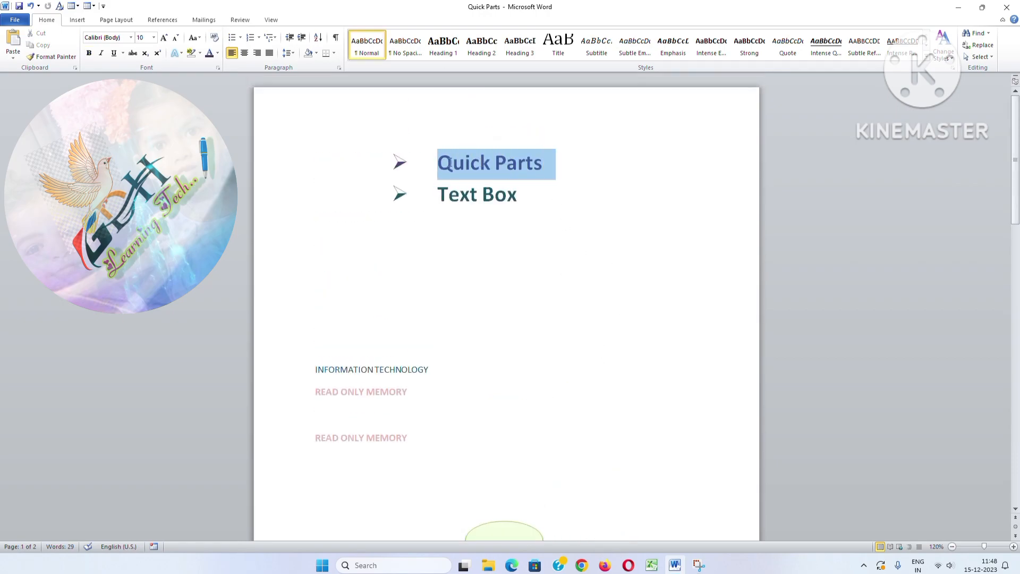
pyautogui.moveTo(530, 196); pyautogui.dragTo(436, 202)
pyautogui.scroll(-10, 503, 303)
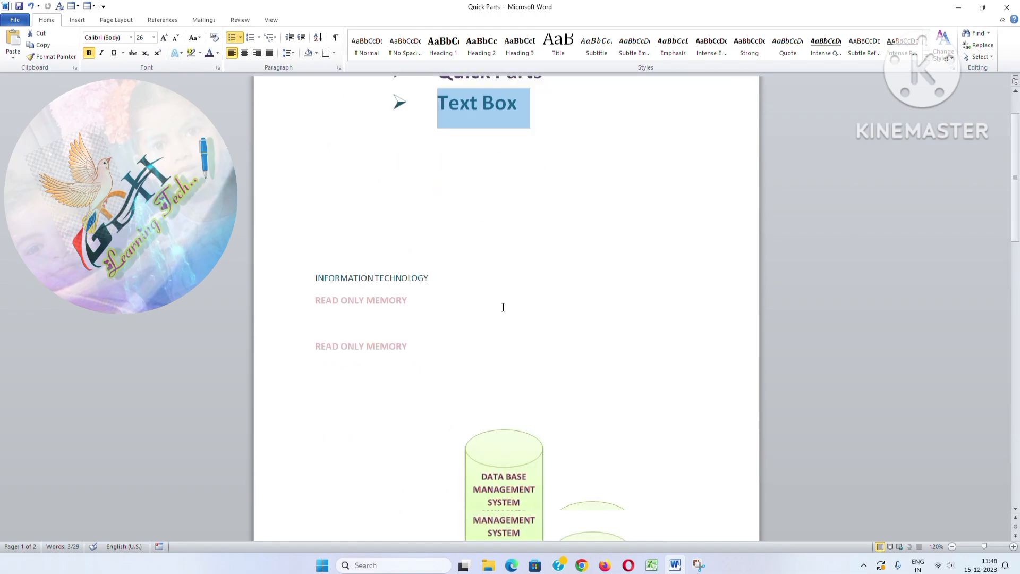
pyautogui.tripleClick(523, 370)
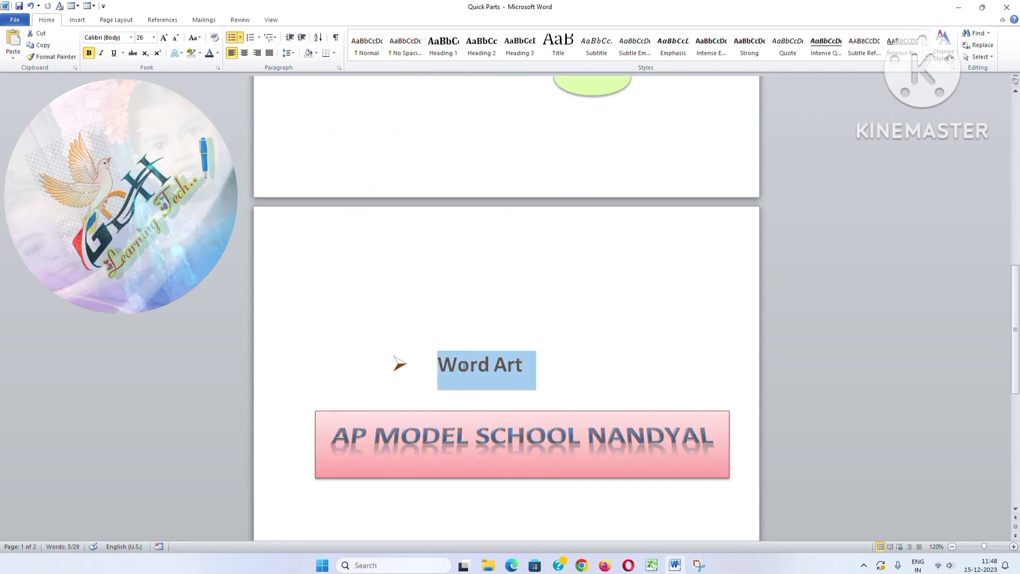
pyautogui.scroll(10, 562, 328)
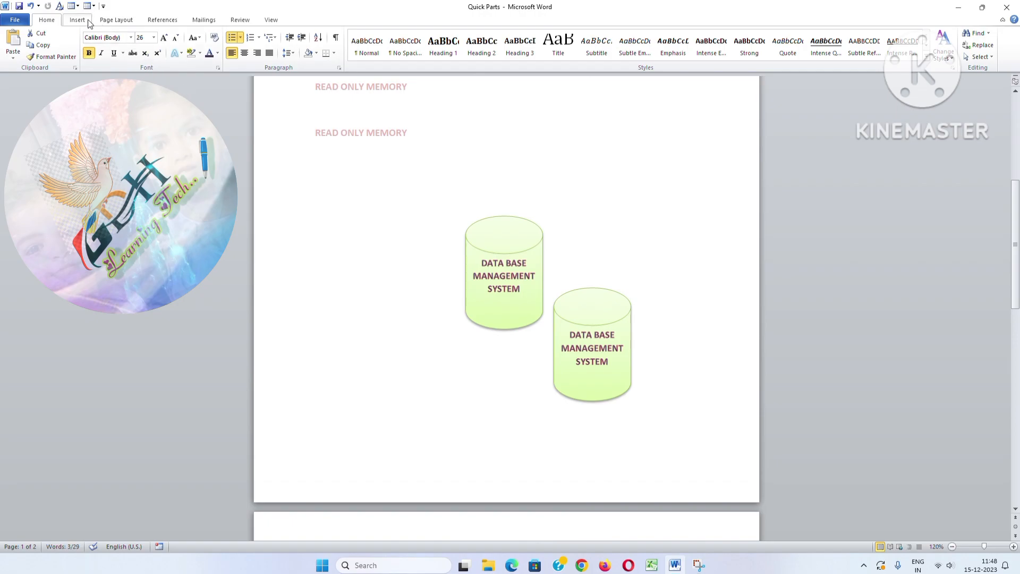
pyautogui.click(77, 19)
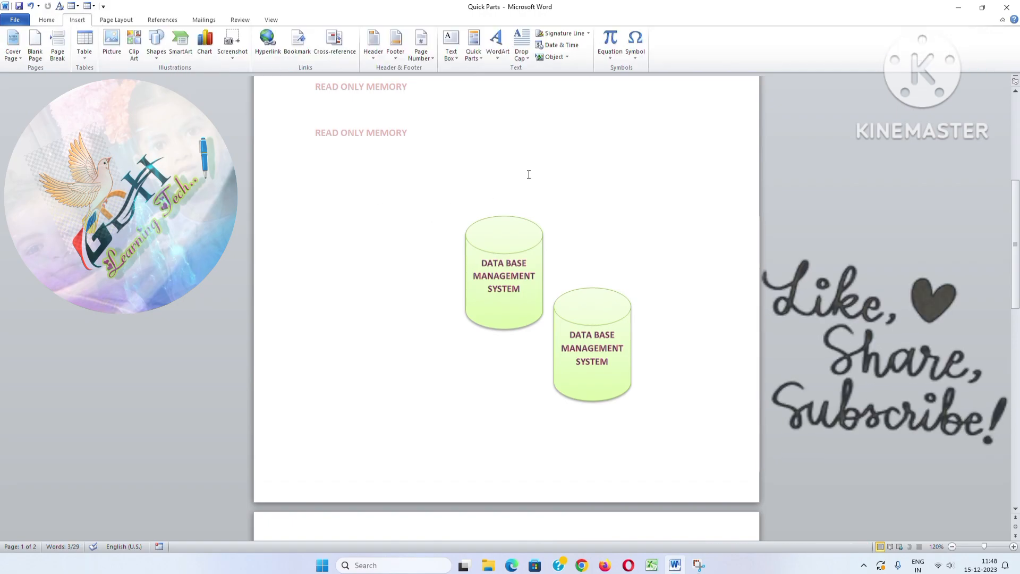
pyautogui.scroll(10, 529, 175)
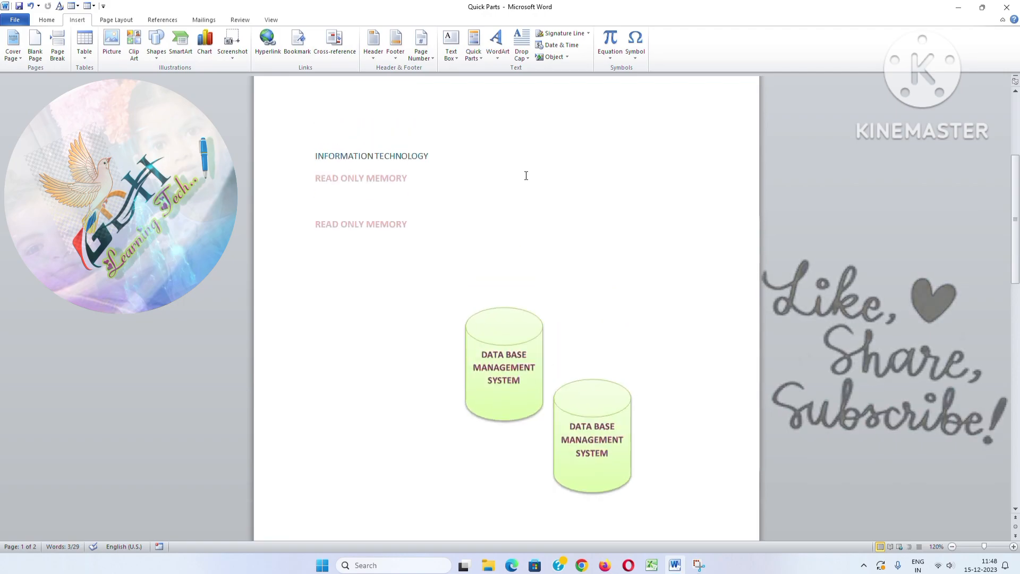